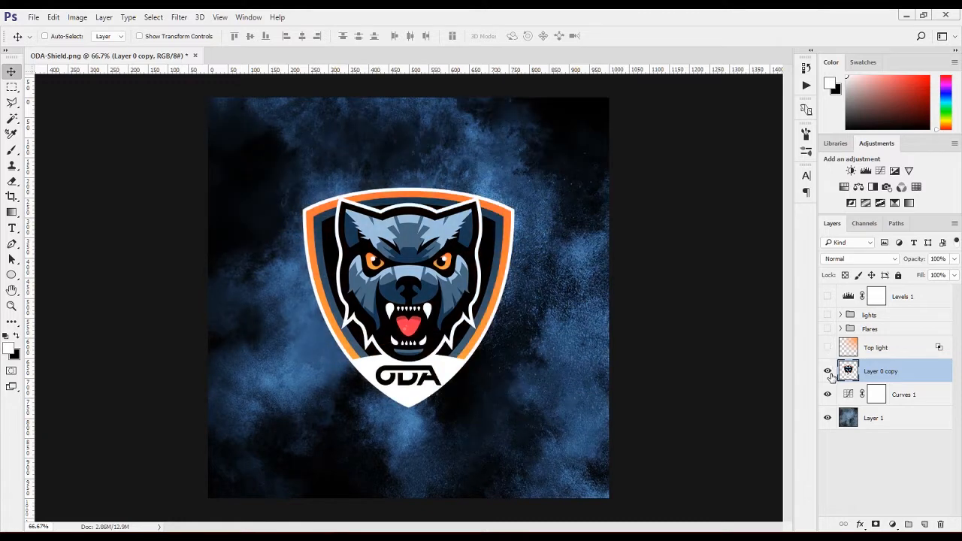
Merge the Curves 1 adjustment layer with Layer 1 into a single smoke background layer
click(911, 397)
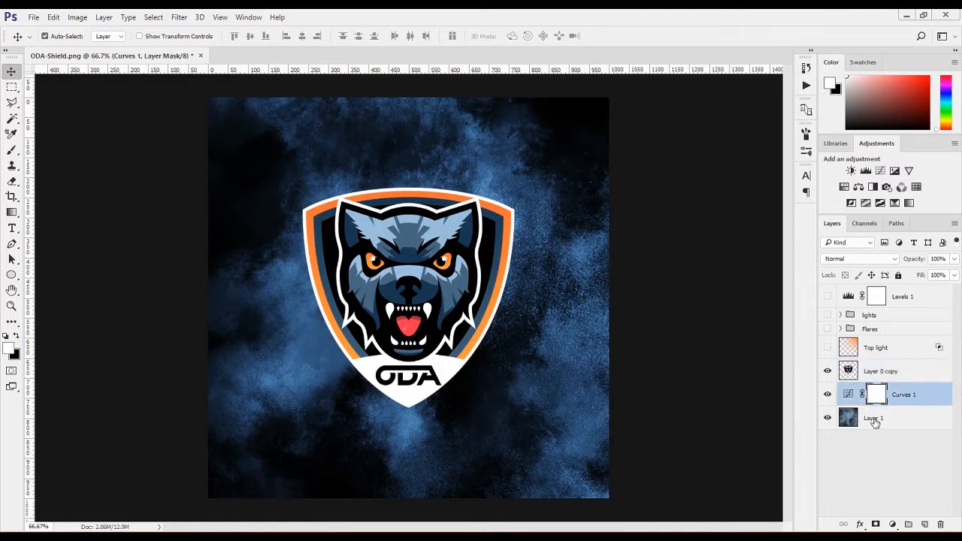
shift+click(872, 419)
right_click(872, 419)
click(653, 427)
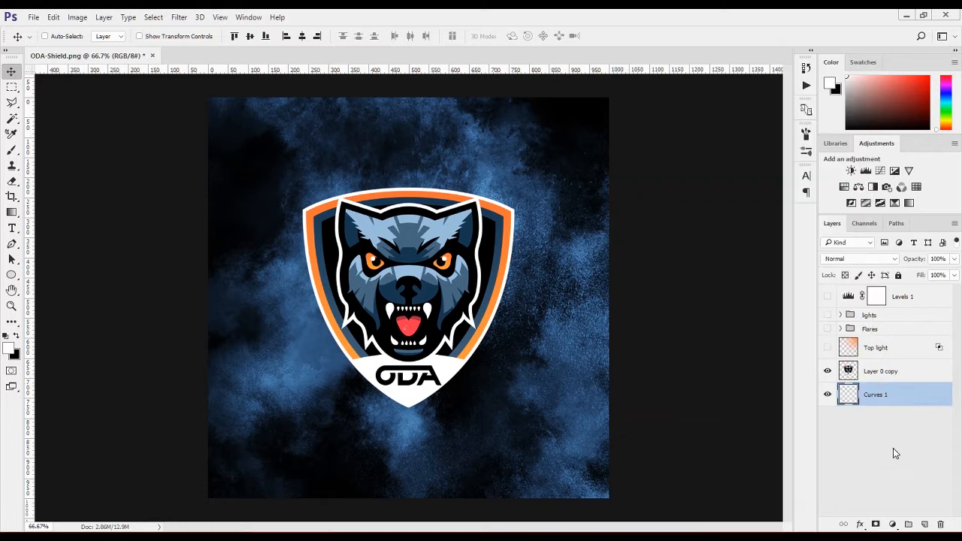
Add a black-filled layer beneath the shield logo layer and an empty layer directly above the logo
click(925, 524)
key(ctrl+BackSpace)
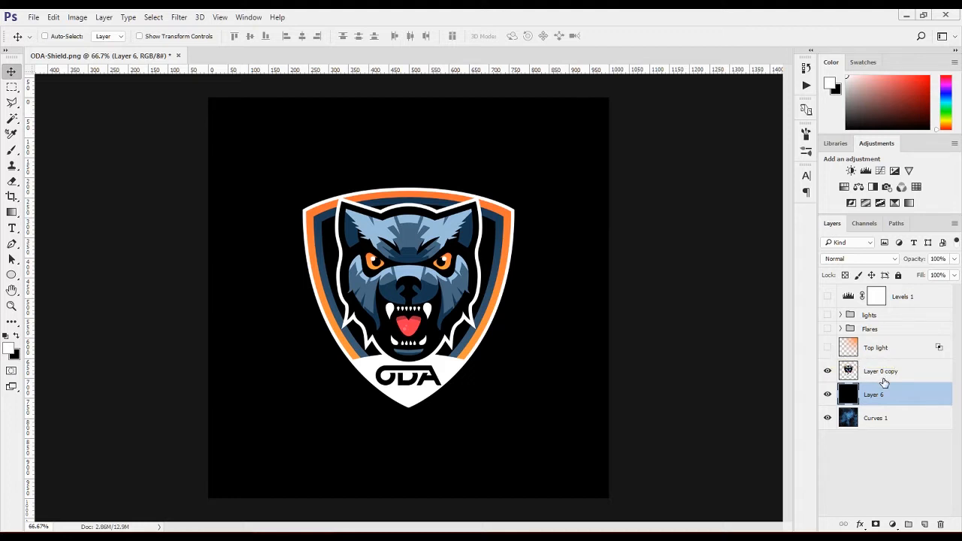
click(940, 373)
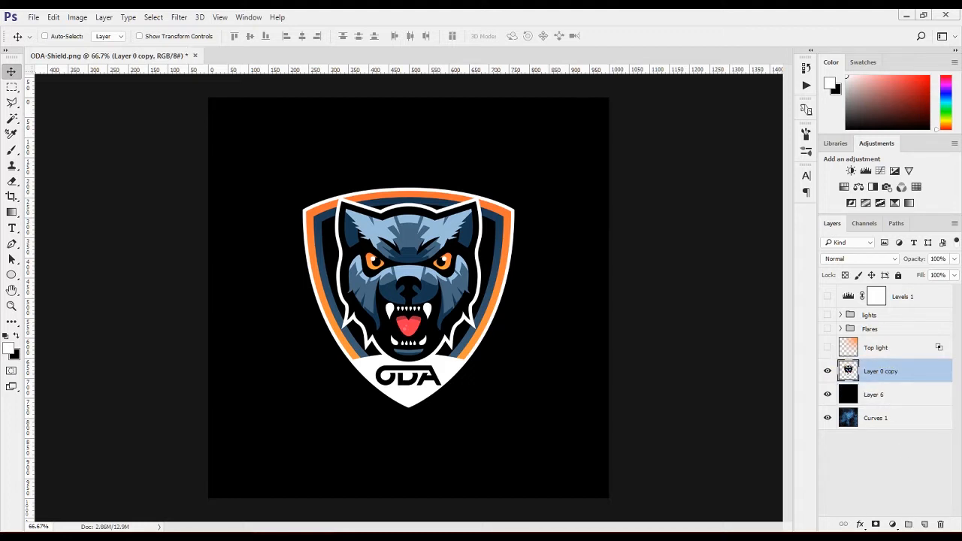
click(927, 524)
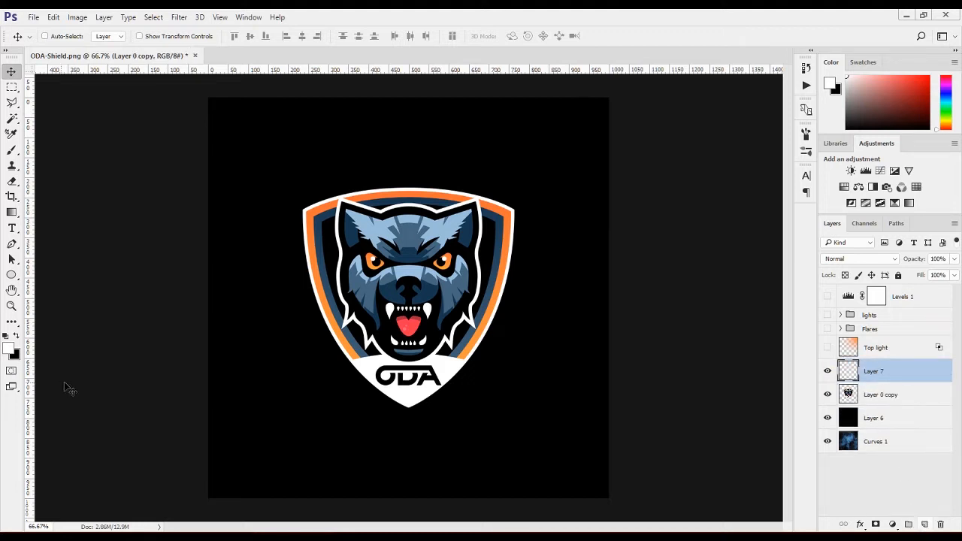
Set the foreground colour to orange fe8e38 by sampling the lower part of the shield's orange border
click(11, 349)
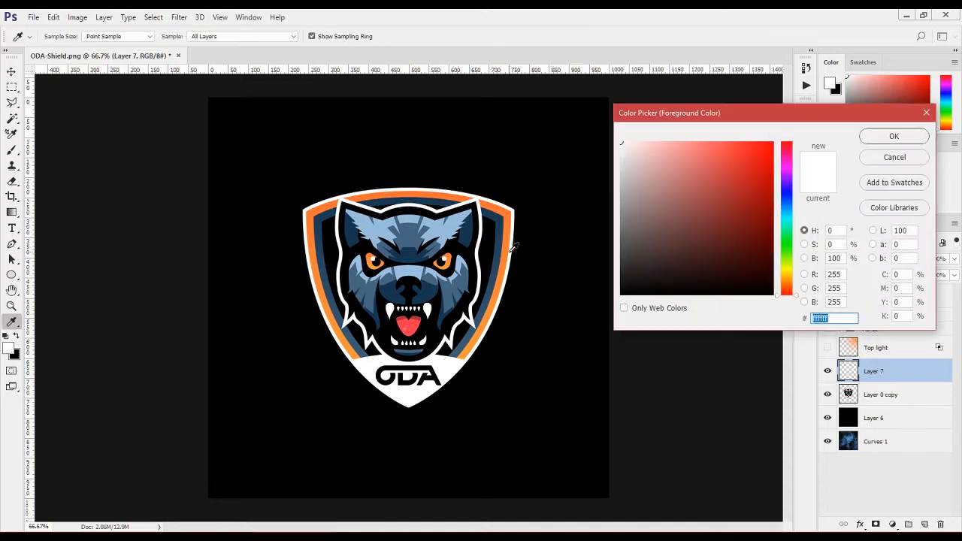
click(887, 157)
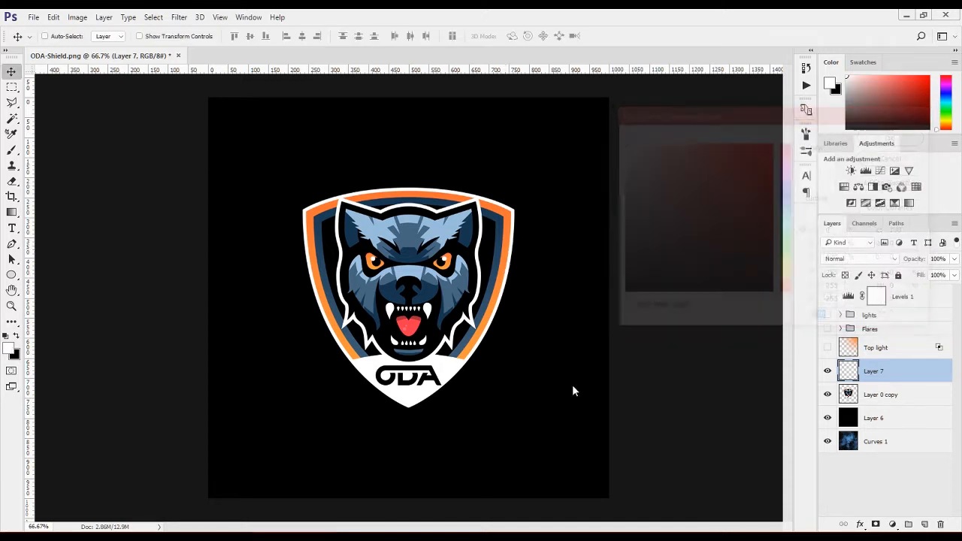
click(10, 352)
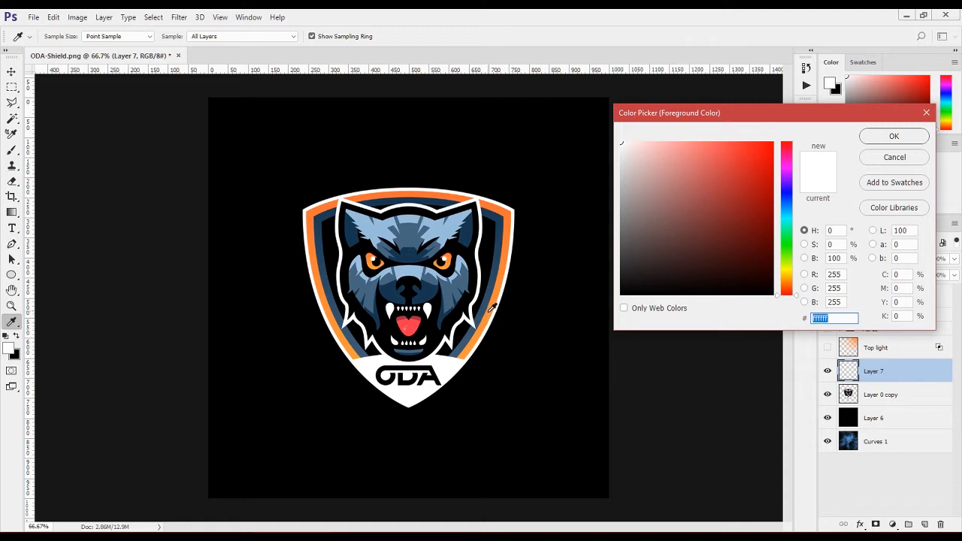
click(490, 316)
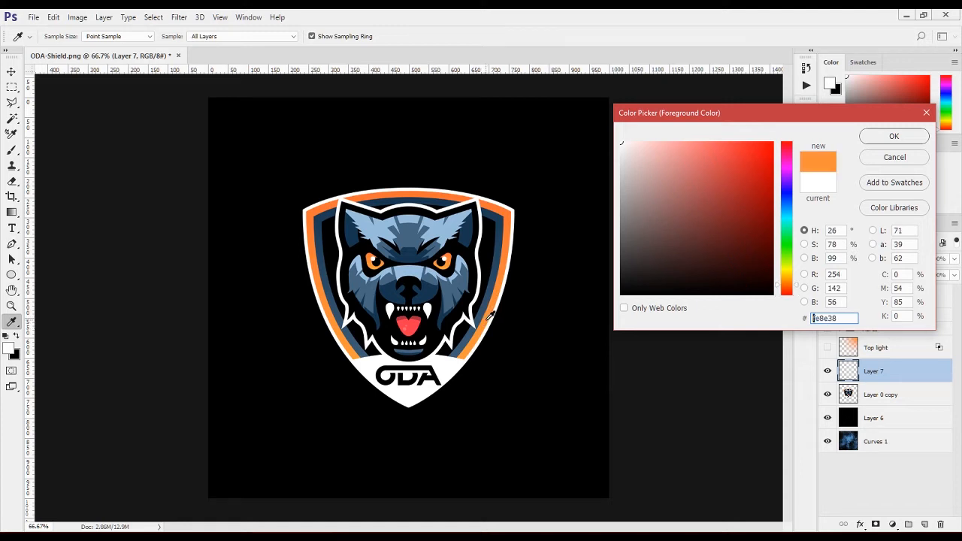
click(894, 136)
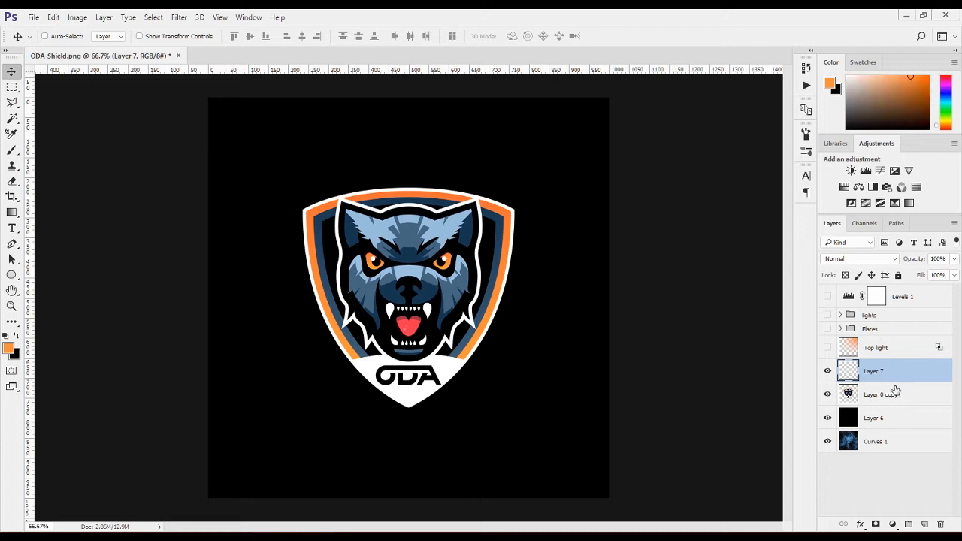
Set the foreground colour to orange fe7433 by sampling the upper-right corner of the shield's border
click(9, 349)
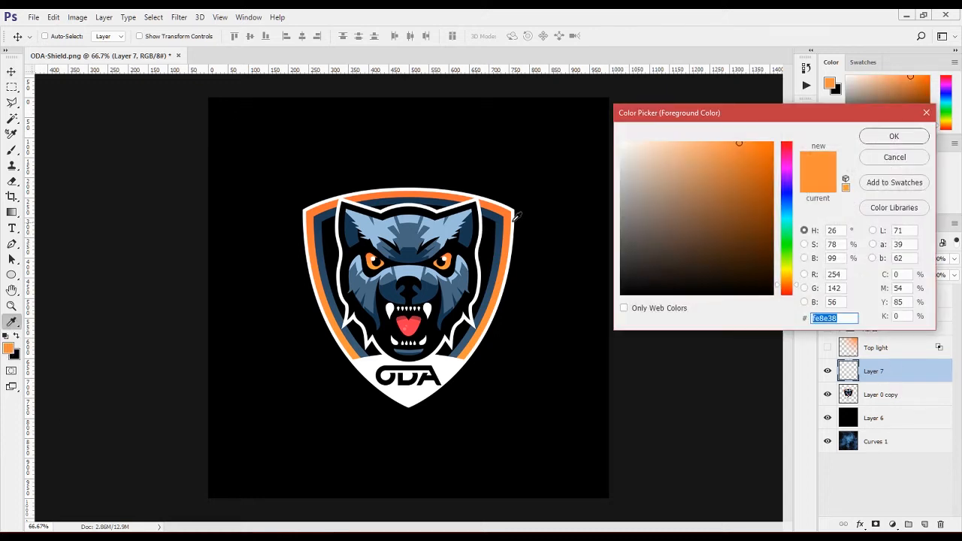
click(512, 218)
click(511, 232)
click(510, 215)
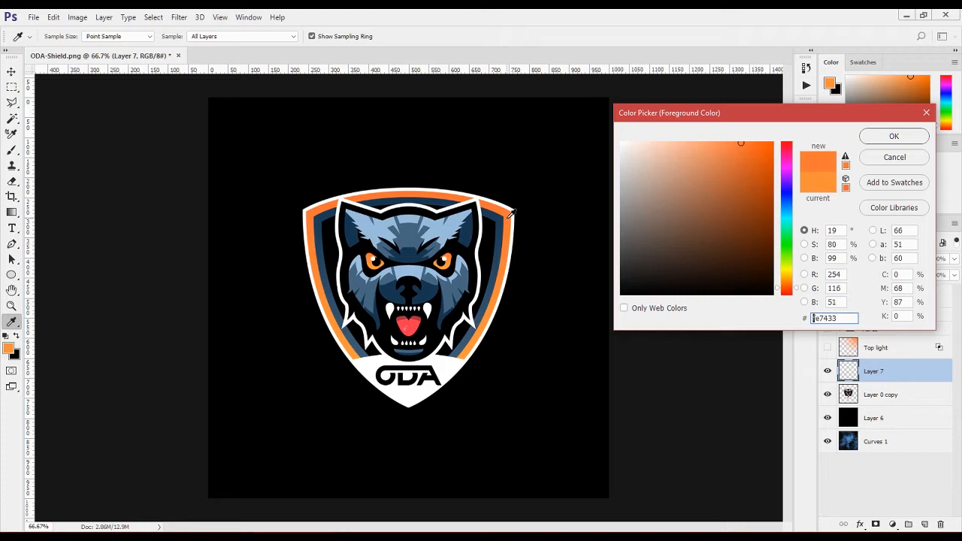
click(895, 136)
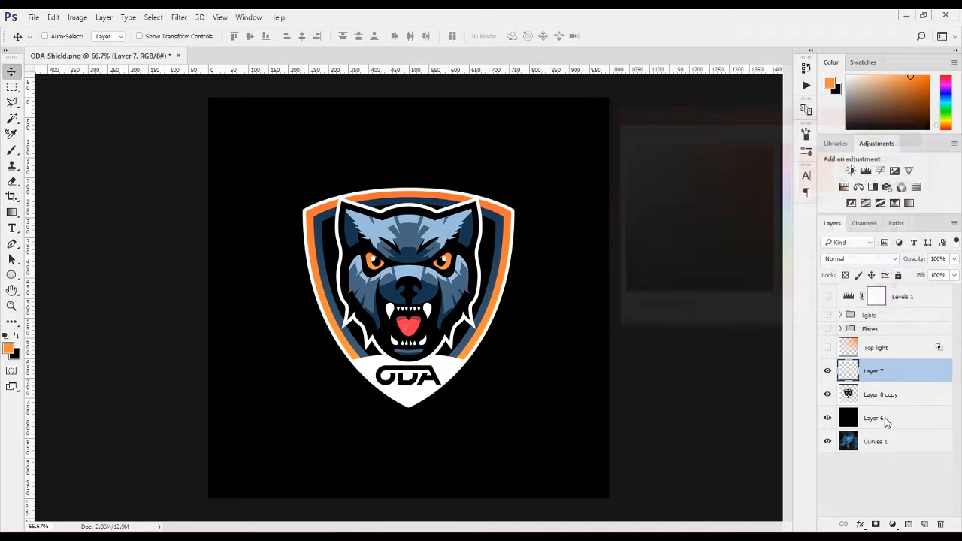
Set up a soft round Brush with 0% hardness and enlarge it to 1556 px
click(11, 153)
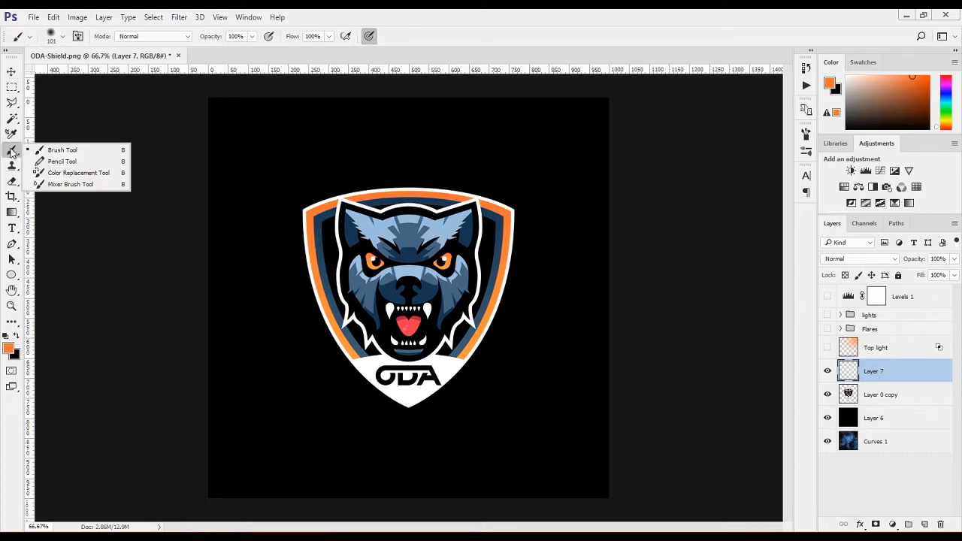
click(65, 37)
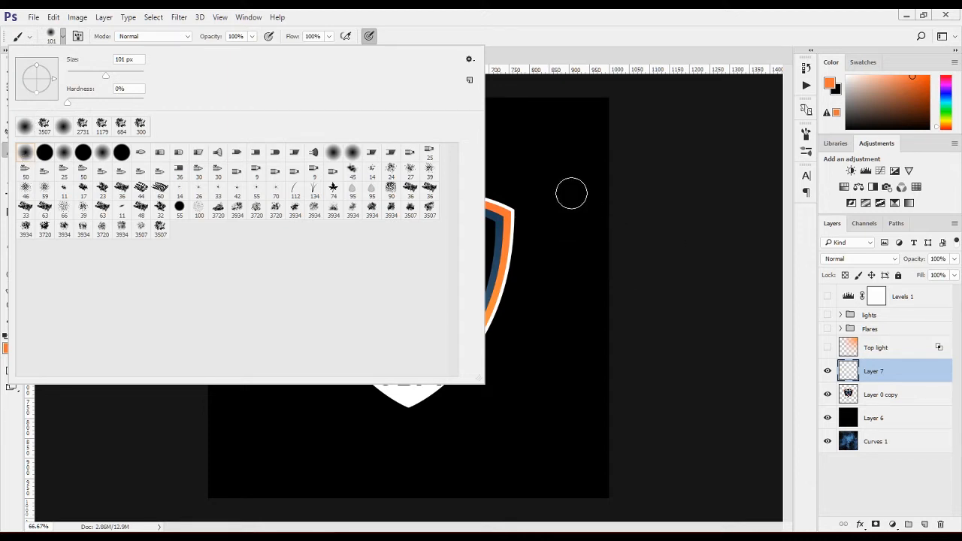
click(568, 142)
key(ctrl+z)
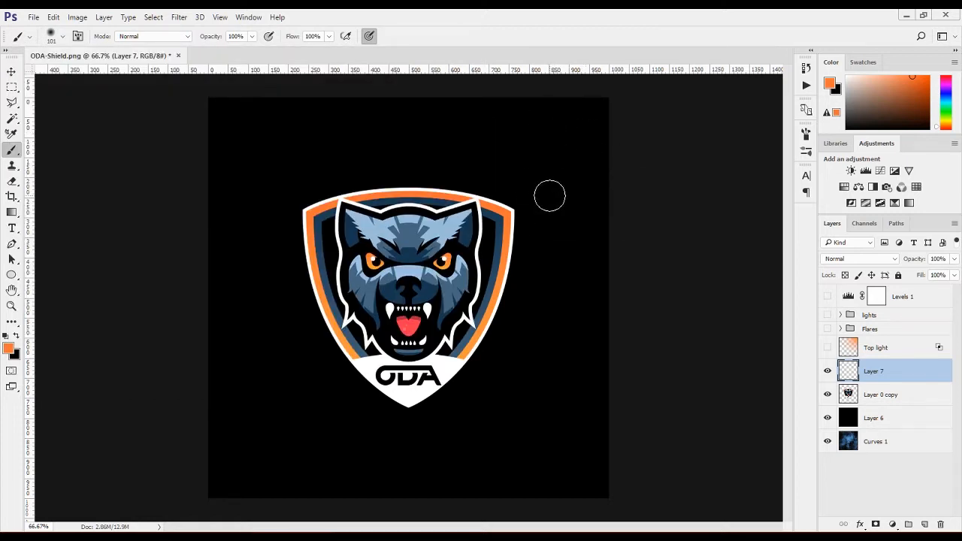
mouse_move(416, 213)
mouse_down()
mouse_move(685, 201)
mouse_move(608, 206)
mouse_move(664, 202)
mouse_move(665, 194)
mouse_up()
mouse_move(542, 157)
mouse_down()
mouse_move(606, 163)
mouse_move(570, 159)
mouse_move(579, 154)
mouse_up()
Create a guide layout with 2 columns and 2 rows and no gutter across the canvas
click(221, 17)
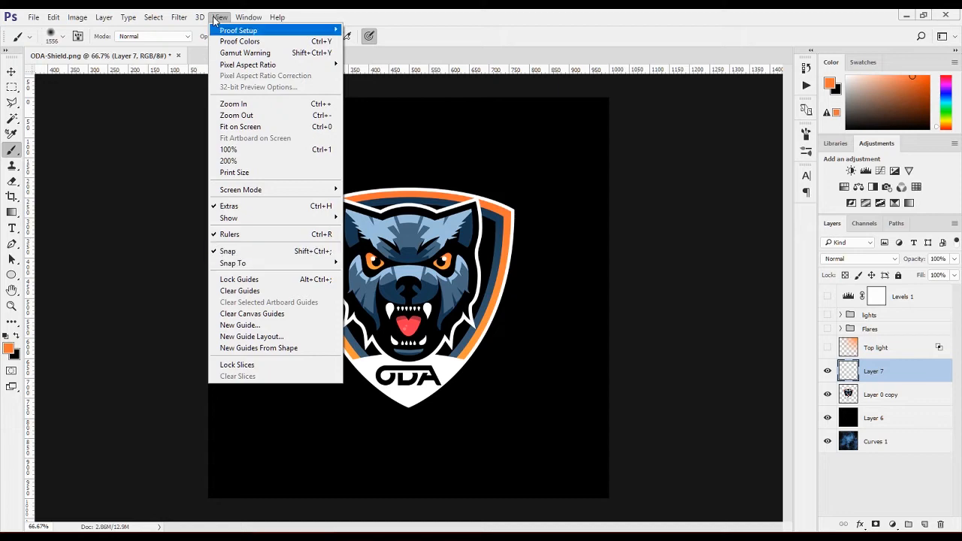
click(278, 340)
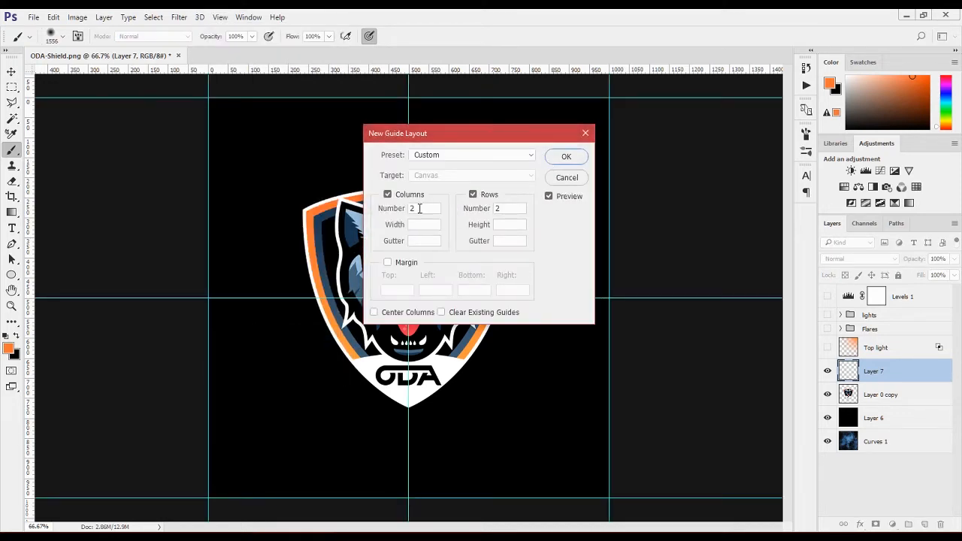
click(412, 238)
click(566, 156)
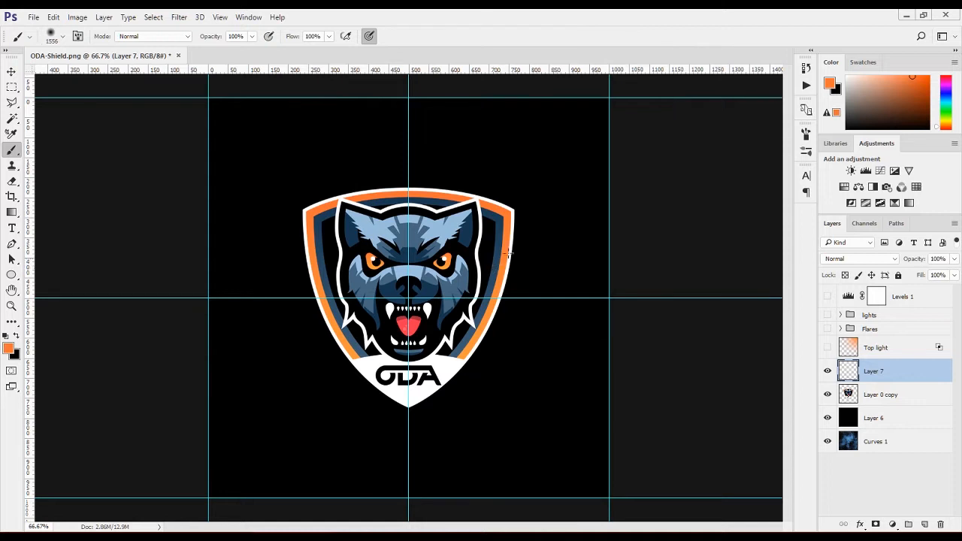
Paint one soft orange glow at the canvas's upper-right corner and set its layer's blend mode to Linear Dodge (Add)
click(609, 97)
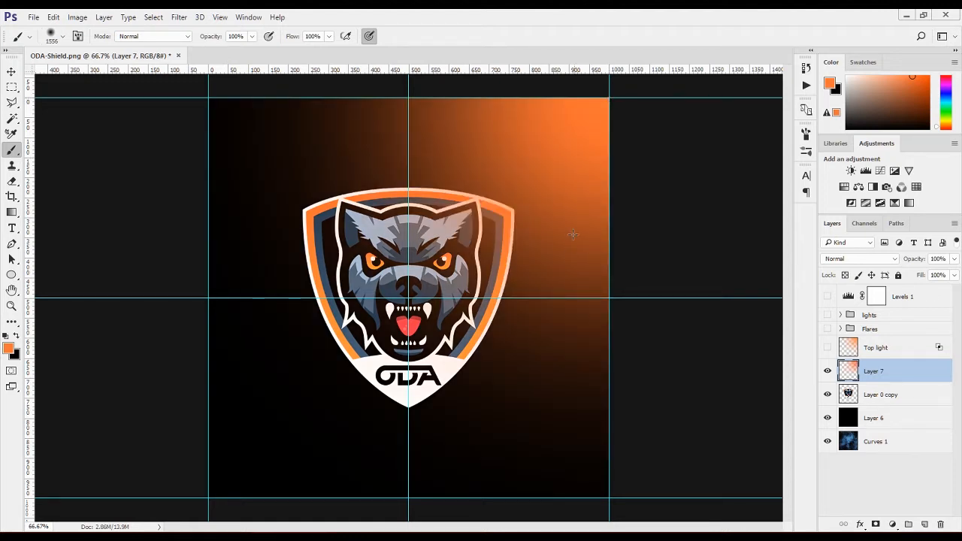
key(v)
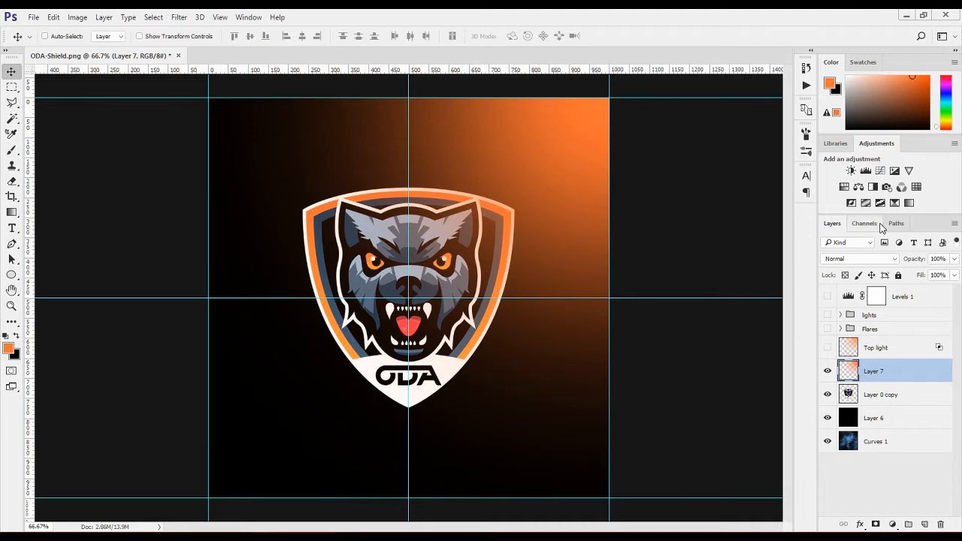
click(860, 258)
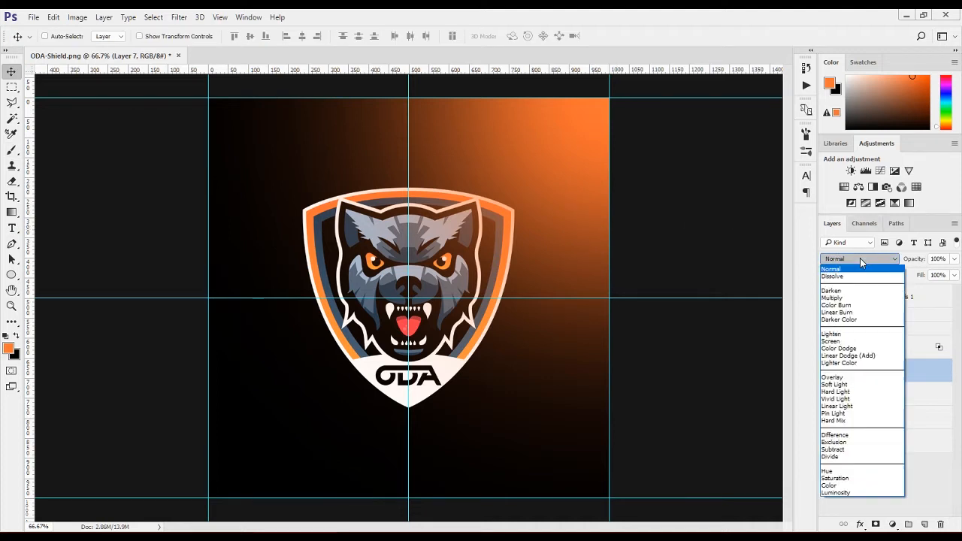
click(865, 356)
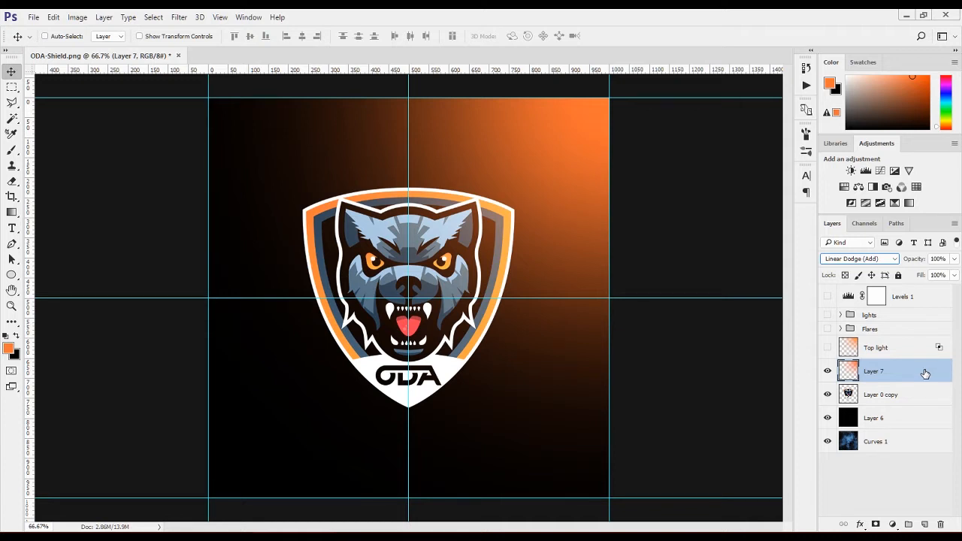
Turn off Transparency Shapes Layer in the blending options of the orange glow layer
key(space)
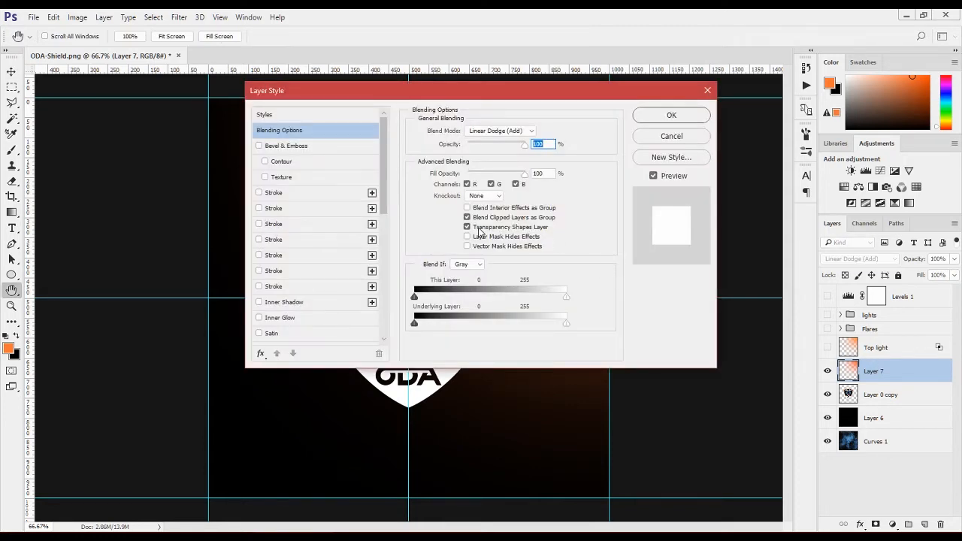
drag(453, 92, 795, 97)
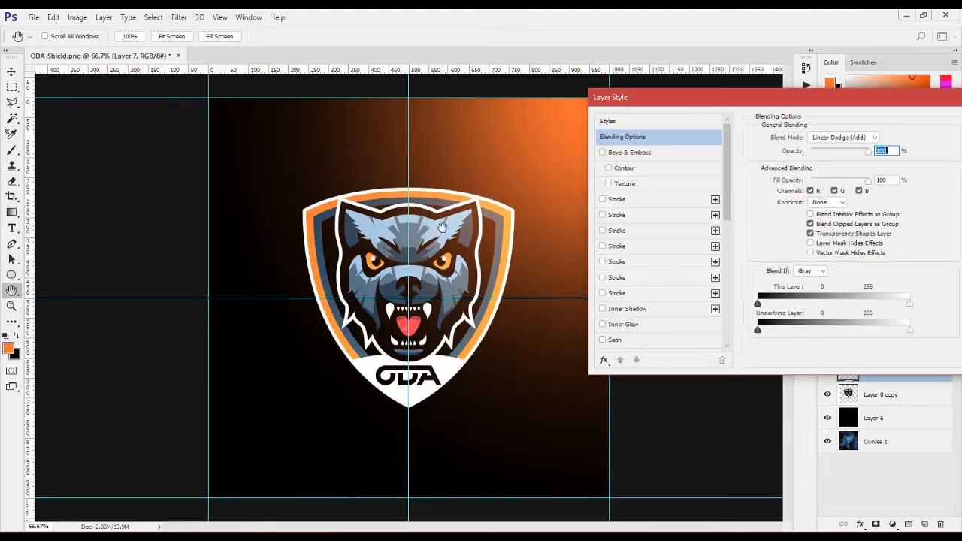
click(812, 234)
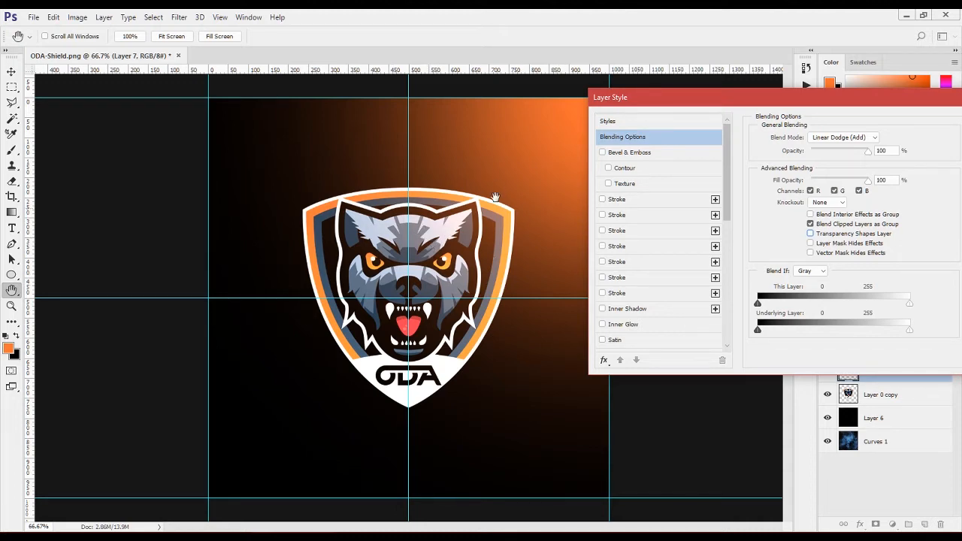
drag(684, 112, 398, 115)
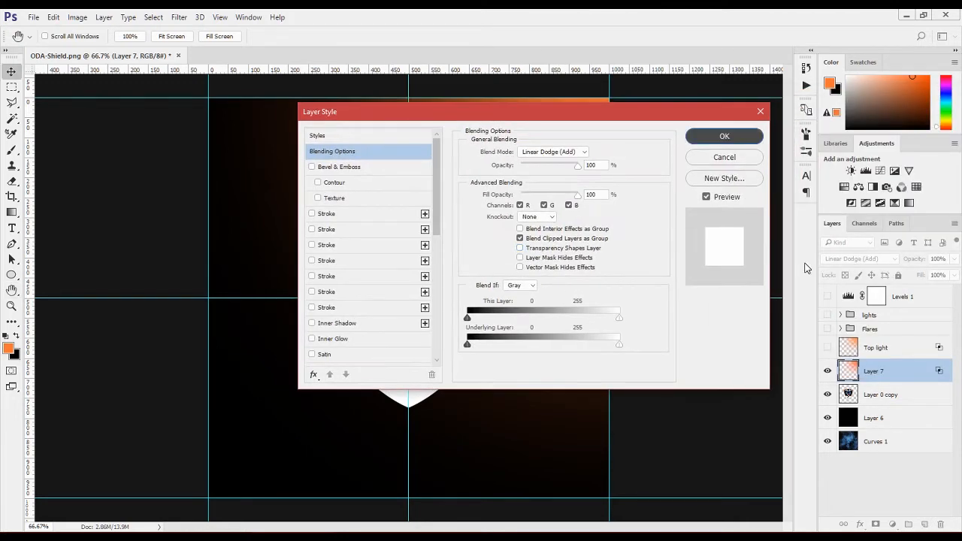
click(726, 136)
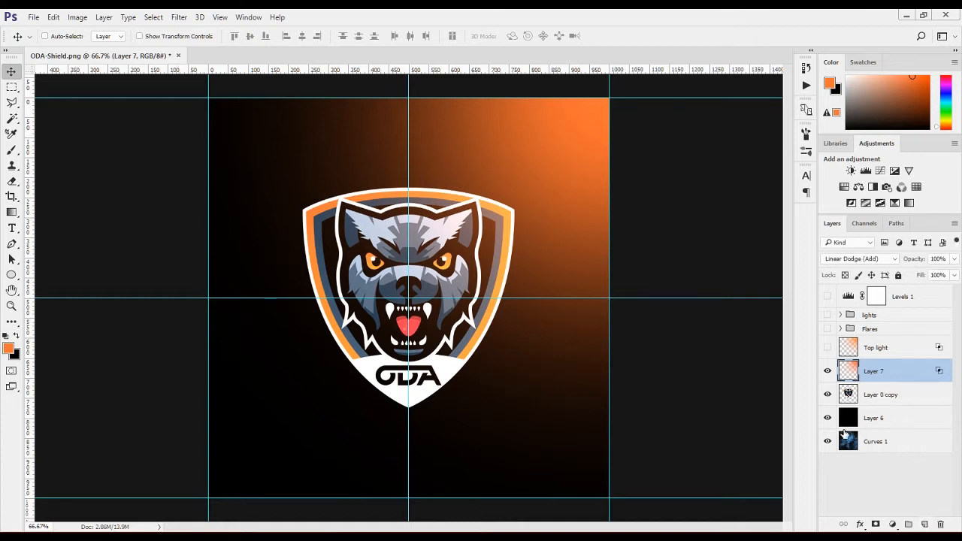
Add a new layer and paint a small orange dab at the canvas centre with a 98 px soft brush
click(925, 525)
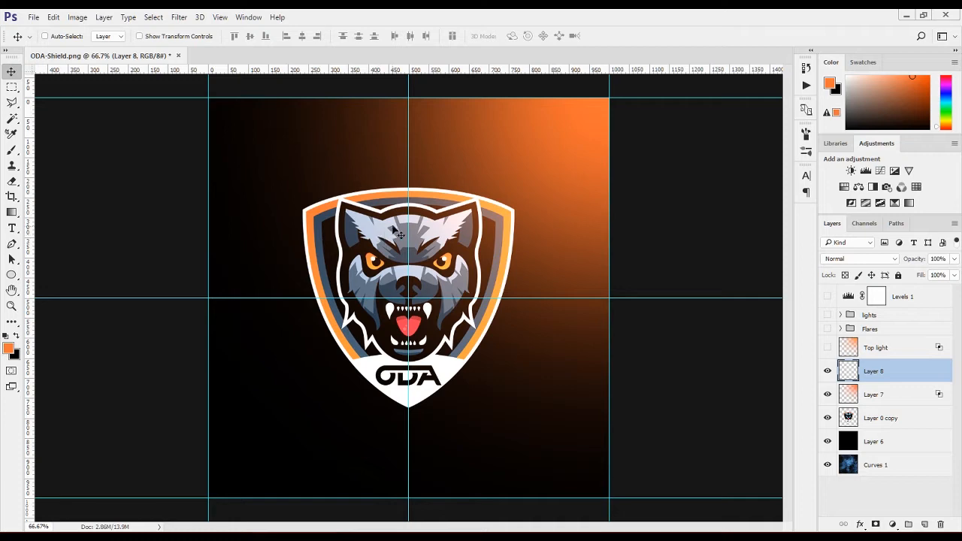
key(b)
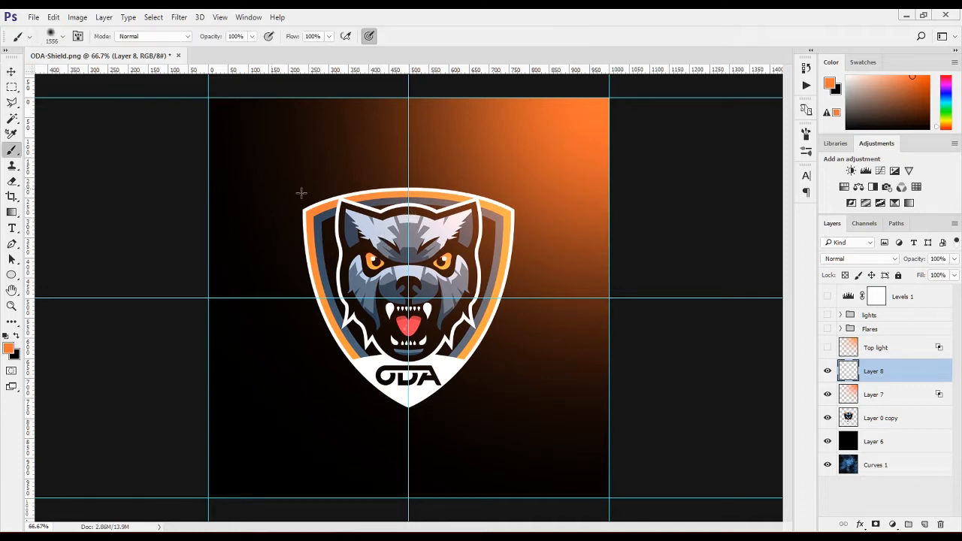
drag(411, 303, 369, 257)
mouse_move(408, 292)
mouse_down()
mouse_move(379, 284)
mouse_move(404, 298)
mouse_up()
click(408, 297)
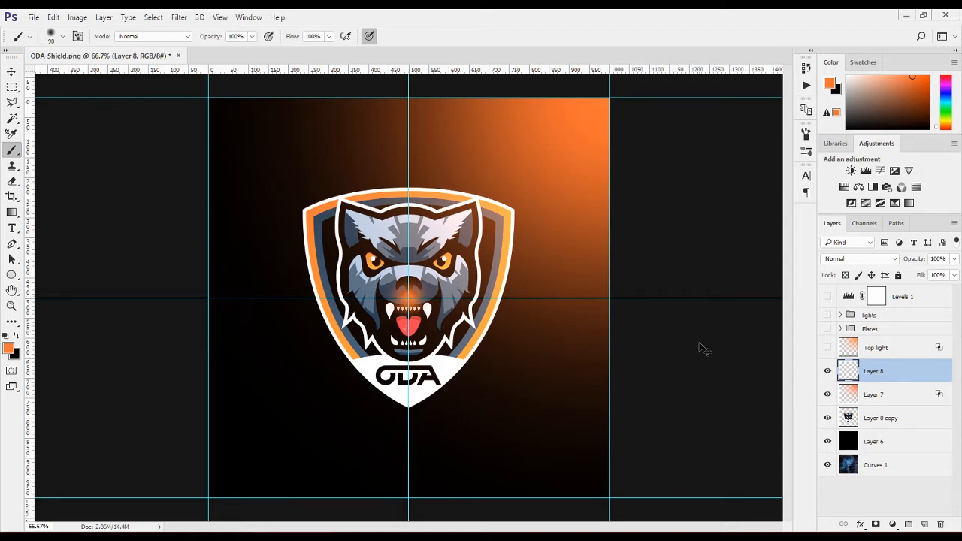
Select and deselect the whole canvas, and check the small dab's distances to the canvas edges
key(ctrl+a)
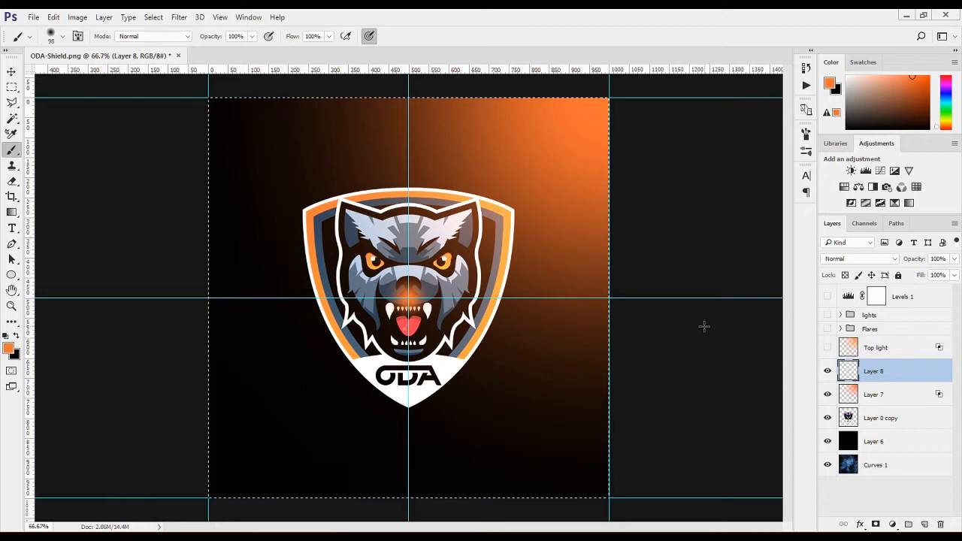
key(v)
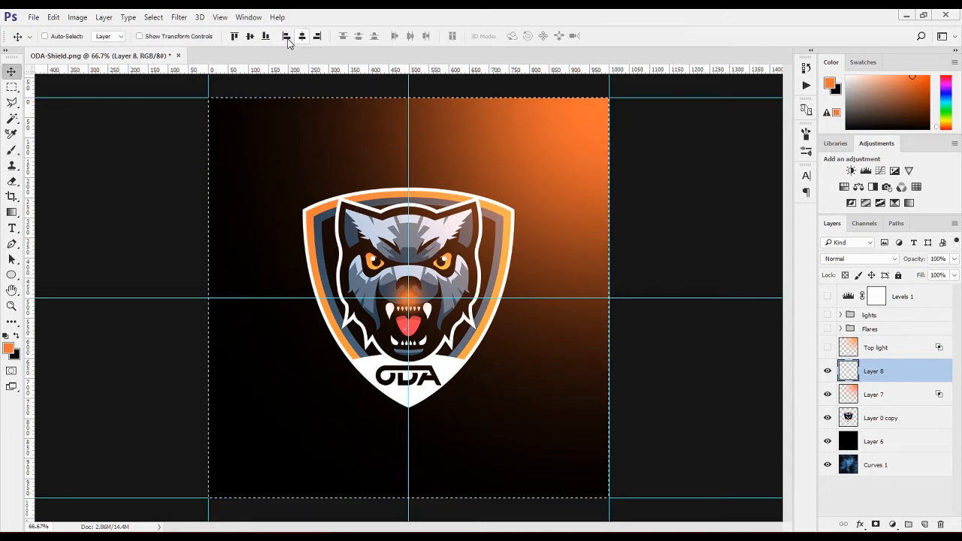
key(ctrl+d)
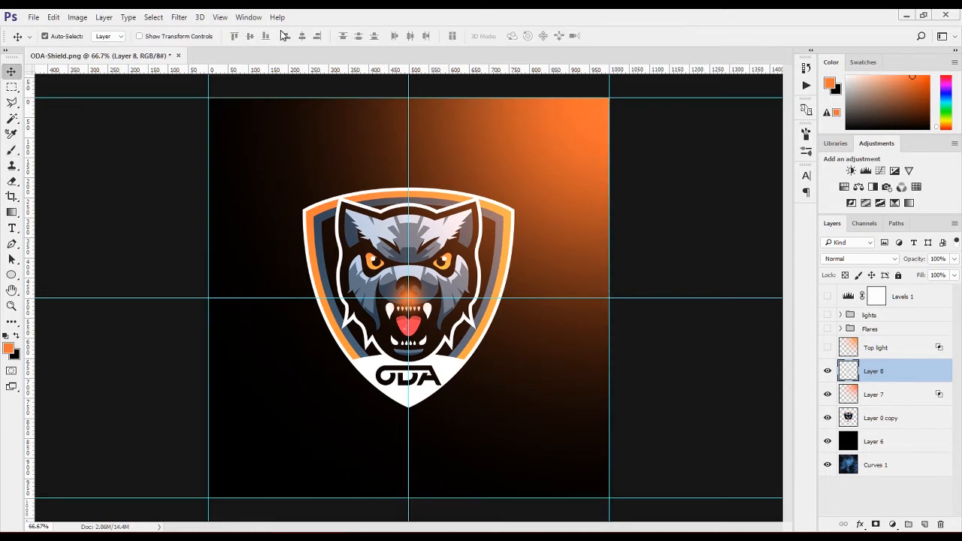
key(ctrl)
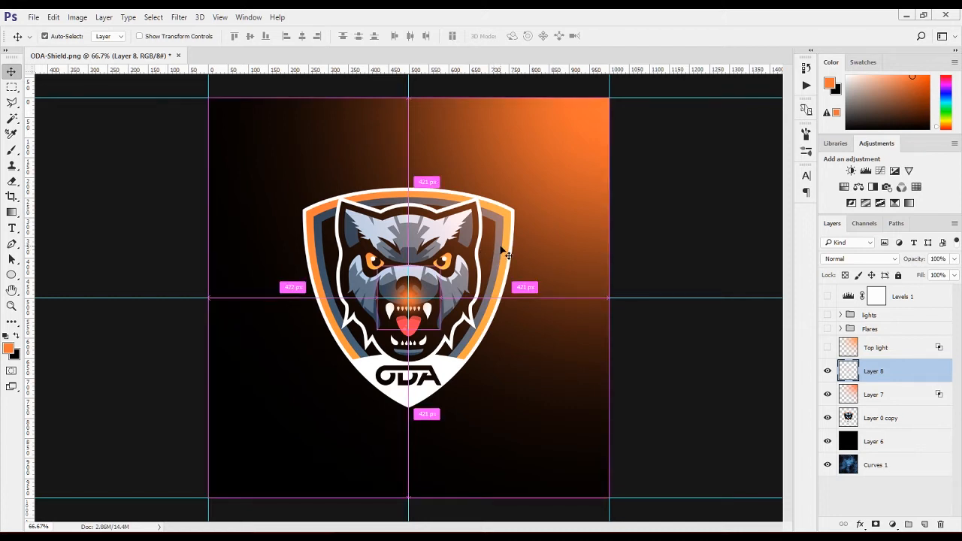
Duplicate the orange dab layer and stretch the copy into a thin horizontal streak, about 486% wide and 20% high
key(ctrl+j)
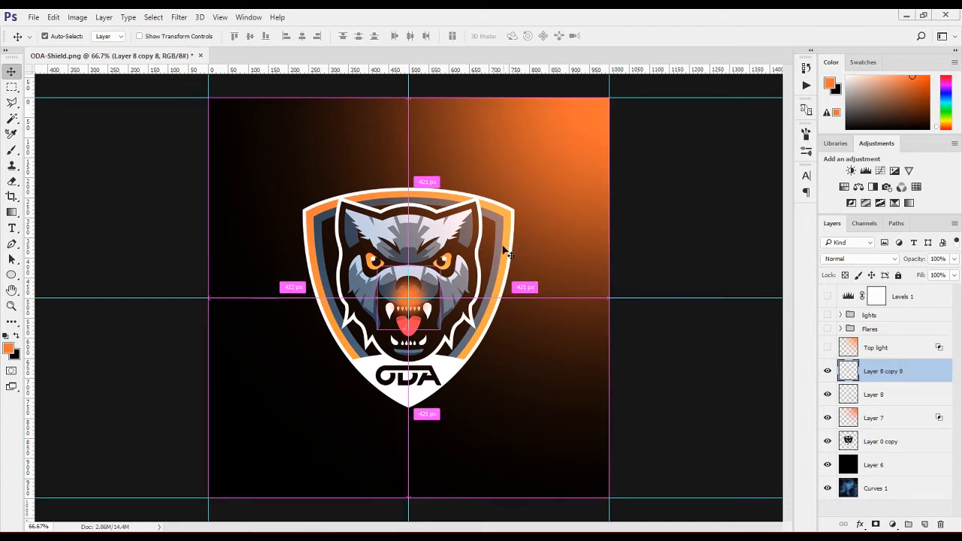
key(ctrl)
key(ctrl+t)
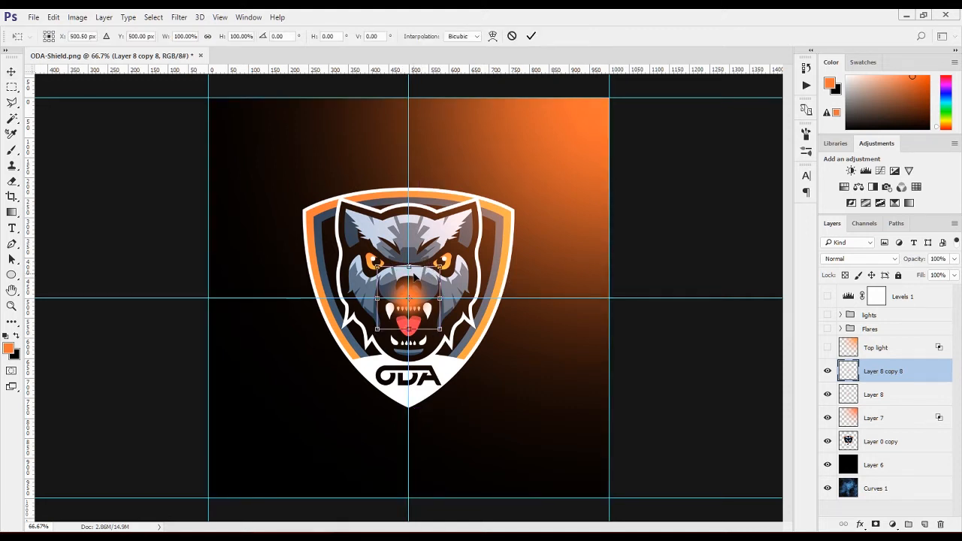
drag(409, 267, 562, 298)
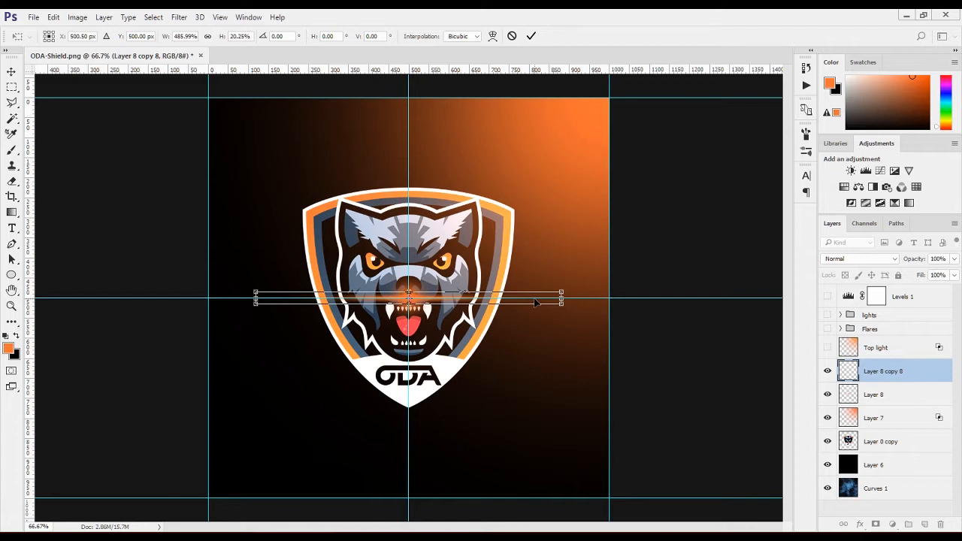
key(Return)
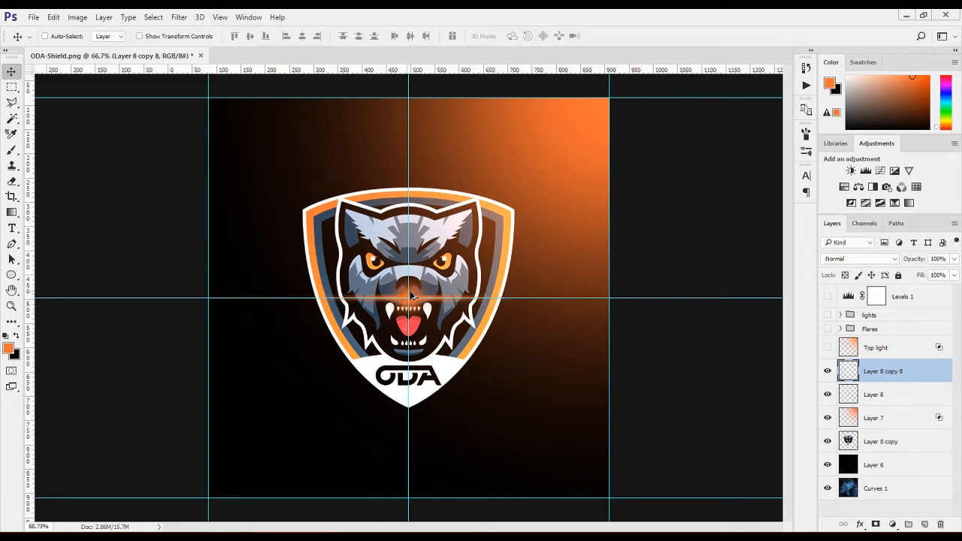
Thin the horizontal light streak further by scaling its height to about 69%
scroll(439, 296, up, 3)
scroll(439, 296, up, 3)
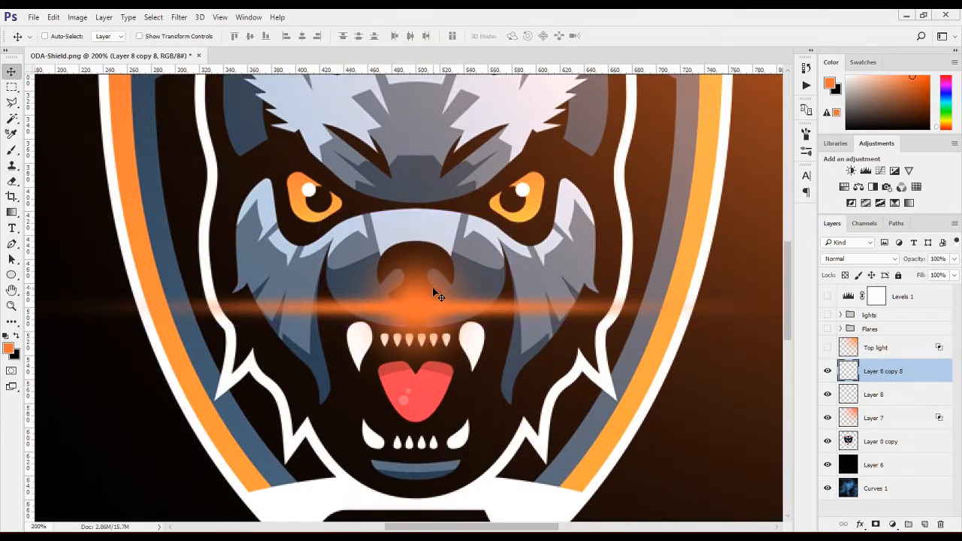
key(ctrl+t)
drag(421, 284, 425, 289)
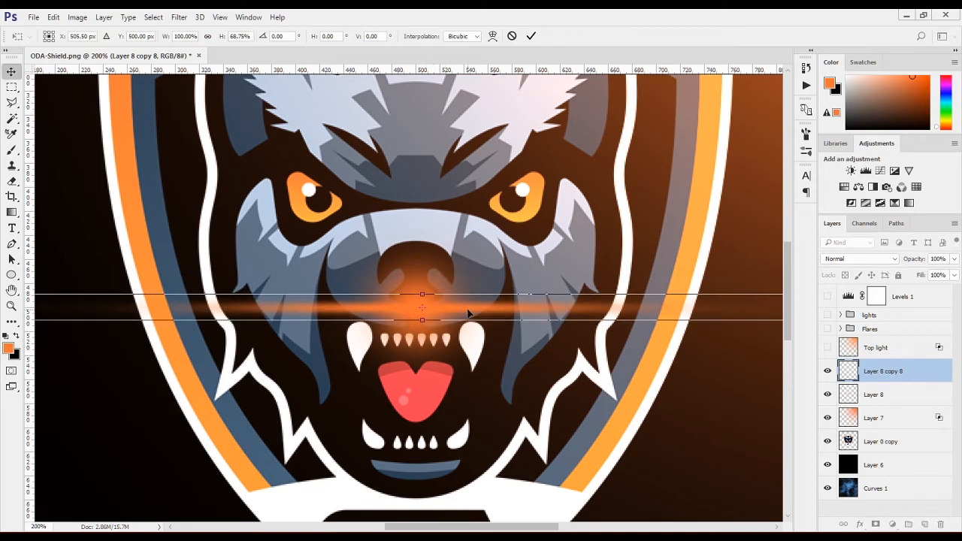
key(Return)
key(ctrl+0)
key(ctrl+0)
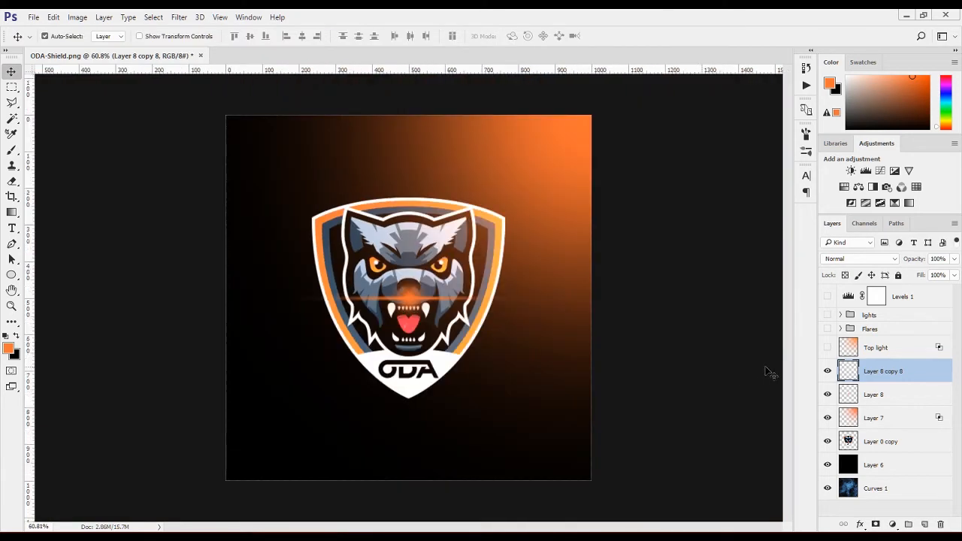
Merge the streak layer and the round dab layer, Layer 8, into a single flare layer
ctrl+click(870, 394)
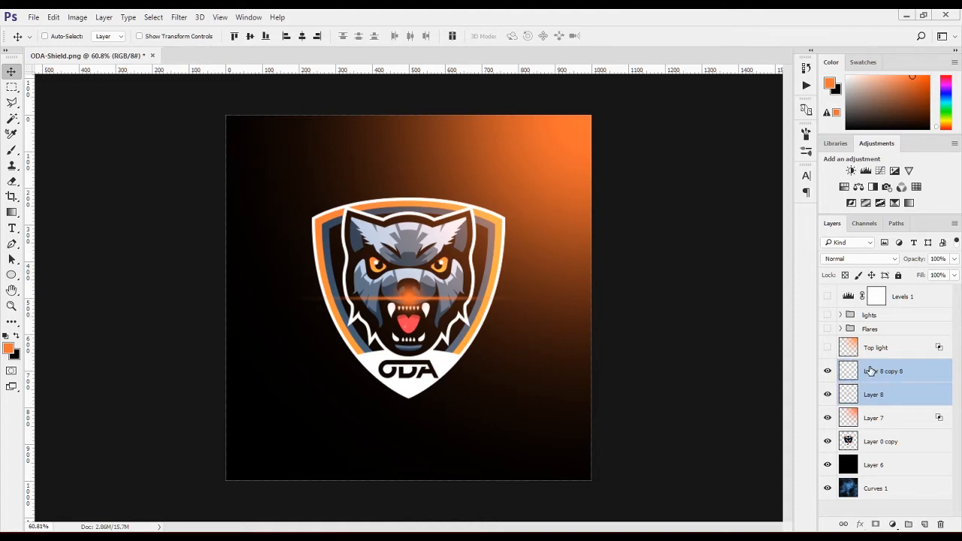
ctrl+click(872, 395)
ctrl+click(874, 395)
right_click(874, 395)
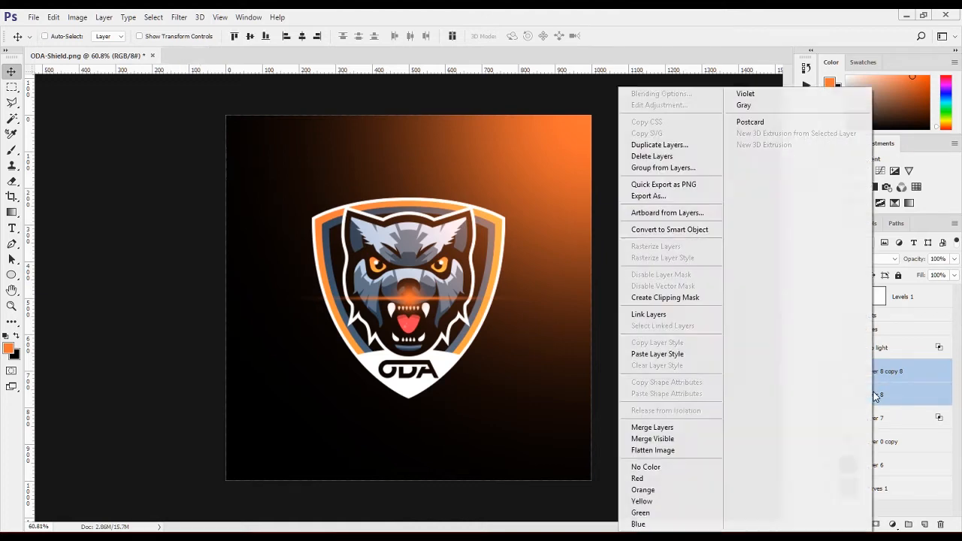
click(652, 430)
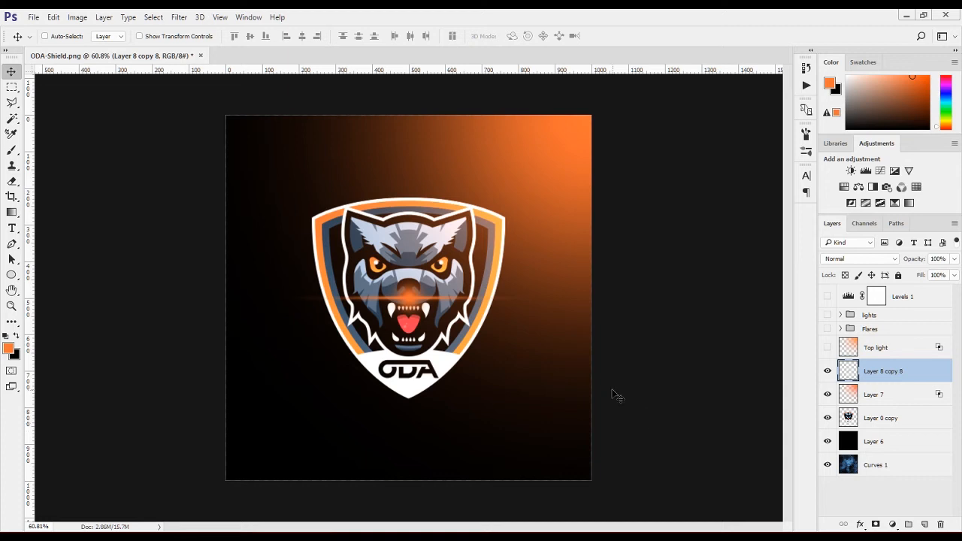
Rotate the merged flare slightly counterclockwise so its streak rises toward the right
key(ctrl)
key(ctrl+t)
drag(569, 328, 538, 301)
key(Return)
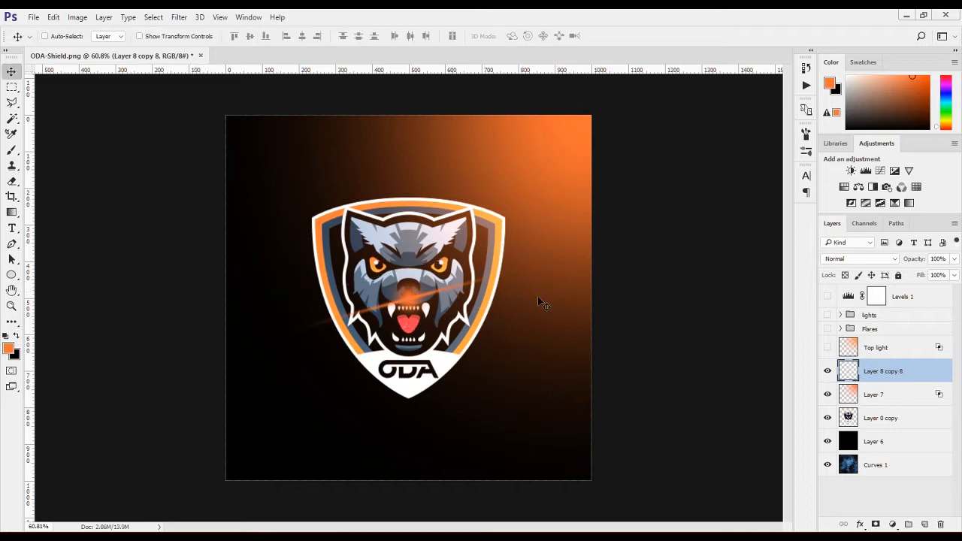
Copy the layer style of the orange corner glow, Layer 7, and paste it onto the flare layer
right_click(931, 396)
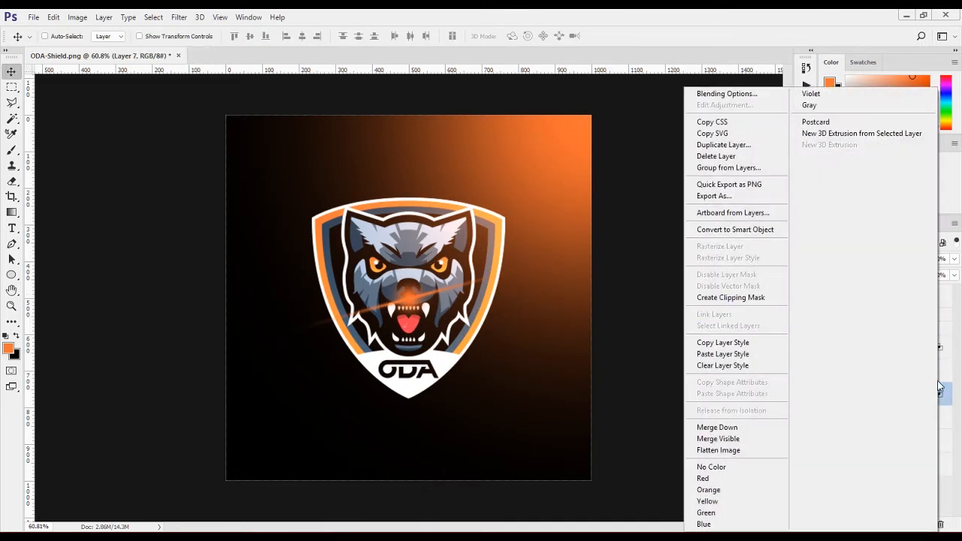
click(947, 399)
right_click(906, 398)
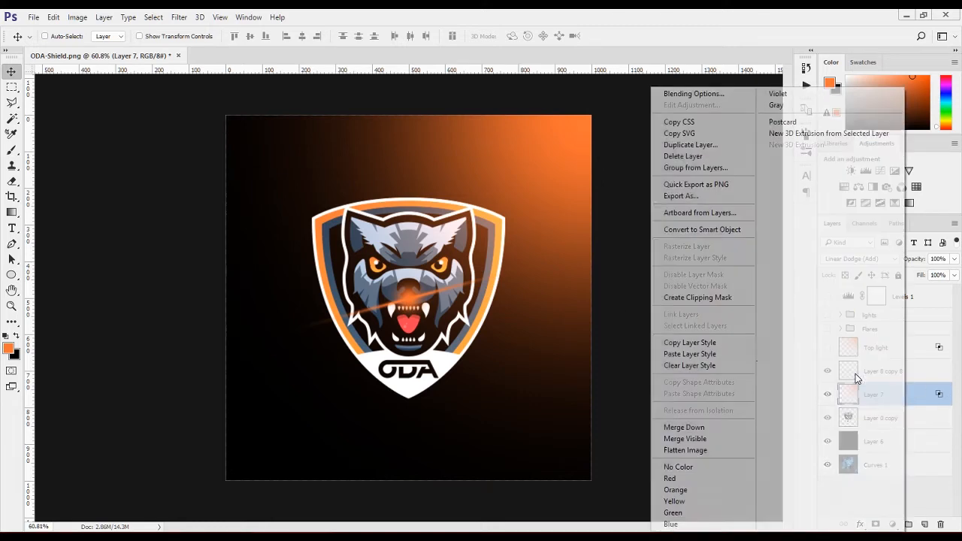
click(707, 344)
click(906, 376)
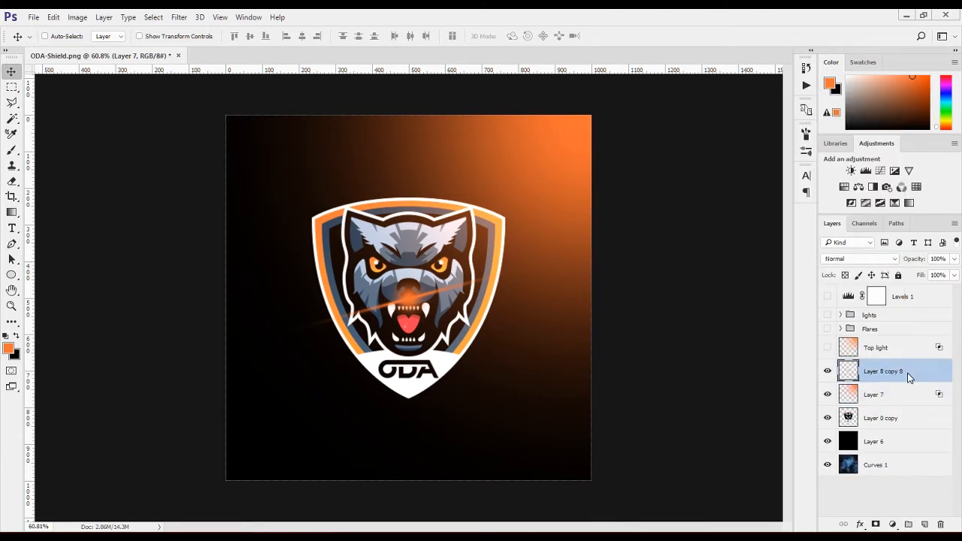
right_click(909, 377)
click(686, 358)
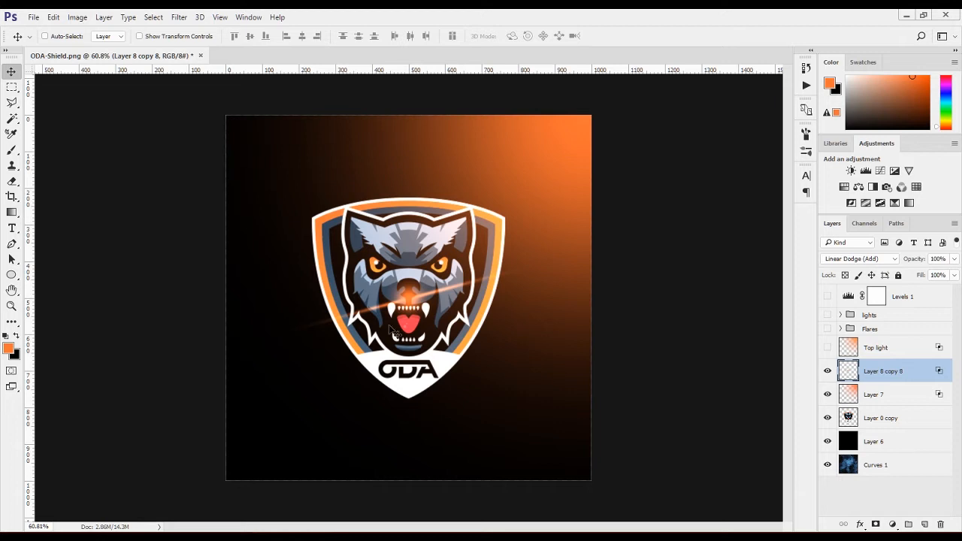
Move the flare to the shield's upper-right edge and scale it down to about 72%
drag(418, 295, 539, 234)
key(ctrl+t)
drag(629, 198, 594, 208)
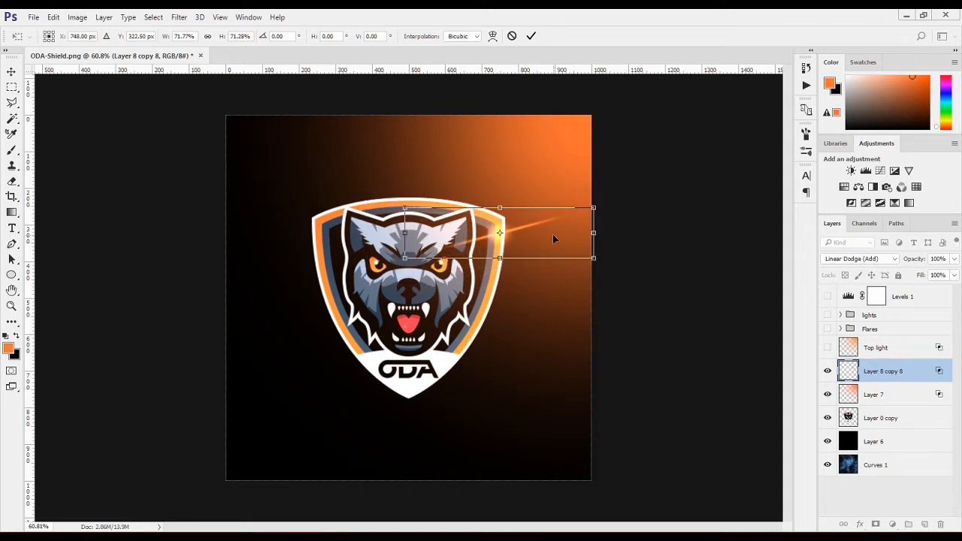
key(Return)
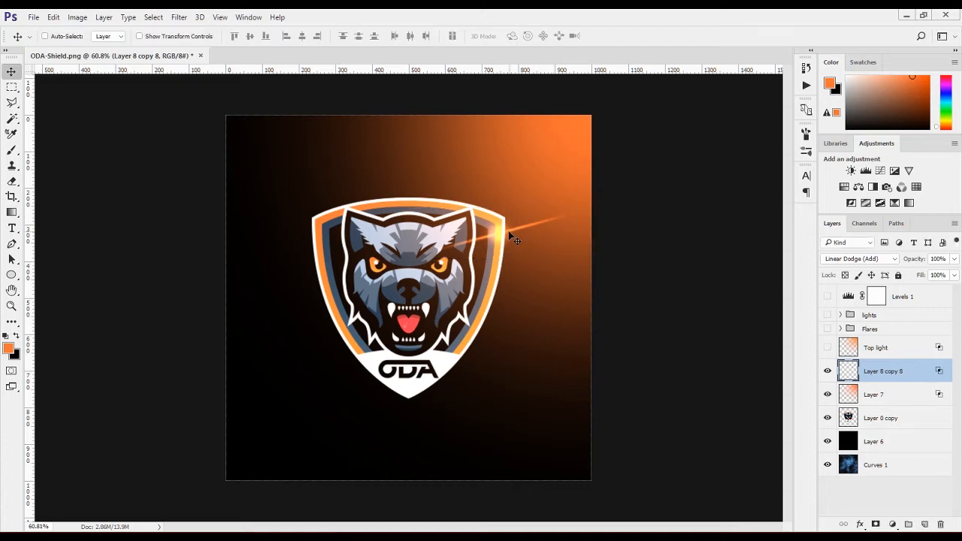
Place copies of the flare on the shield's upper-left corner and lower-left edge
scroll(509, 232, up, 3)
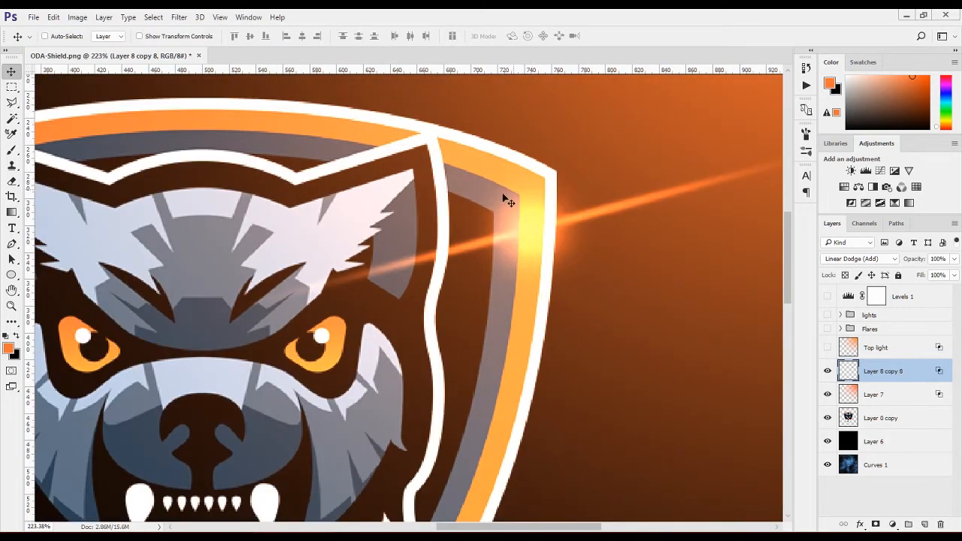
scroll(544, 239, down, 3)
scroll(544, 239, down, 1)
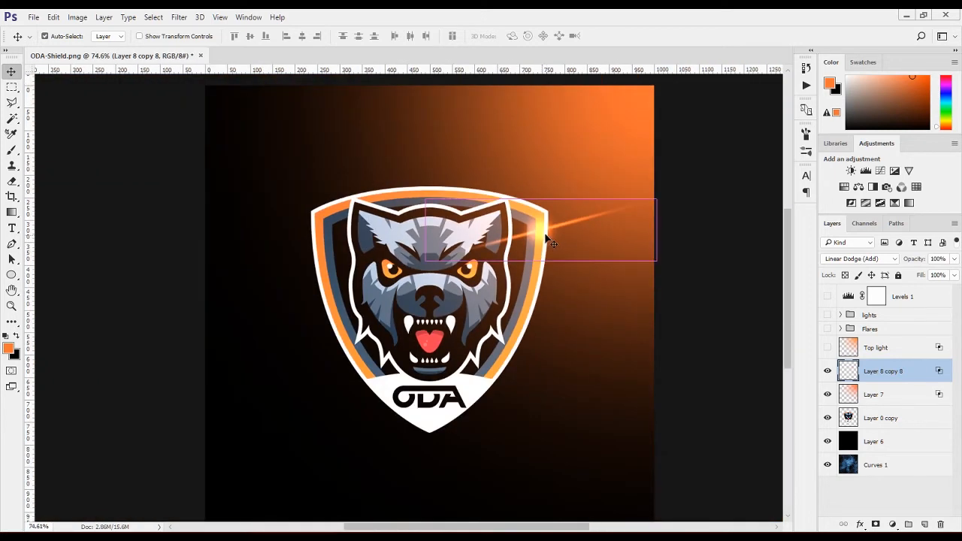
drag(554, 241, 366, 240)
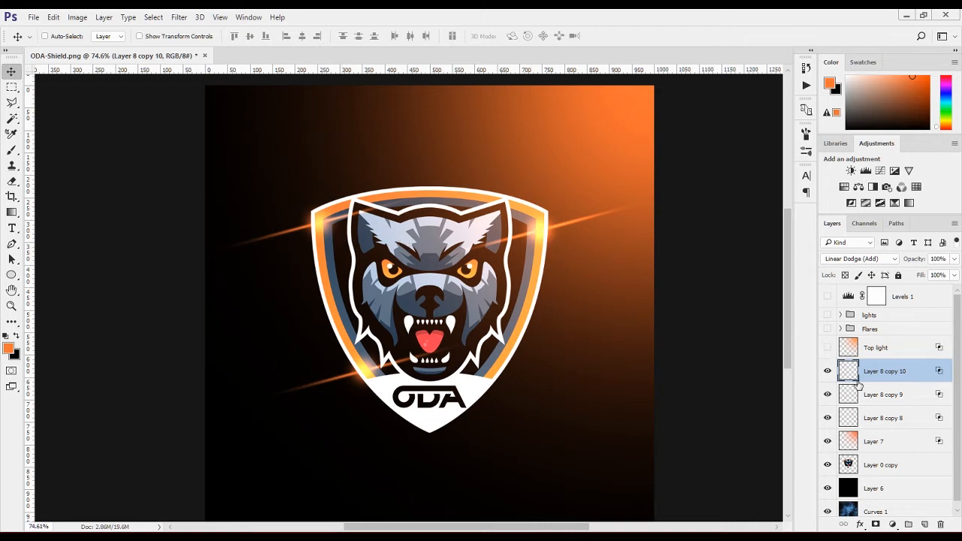
Group the three flare layers and set the group's opacity to 50%
shift+click(878, 419)
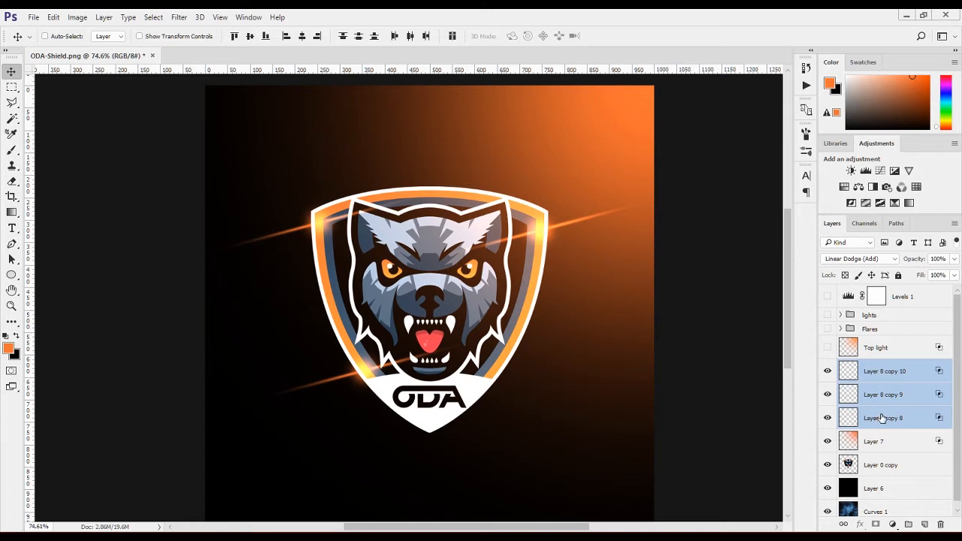
key(ctrl+g)
click(945, 259)
text(50)
key(Return)
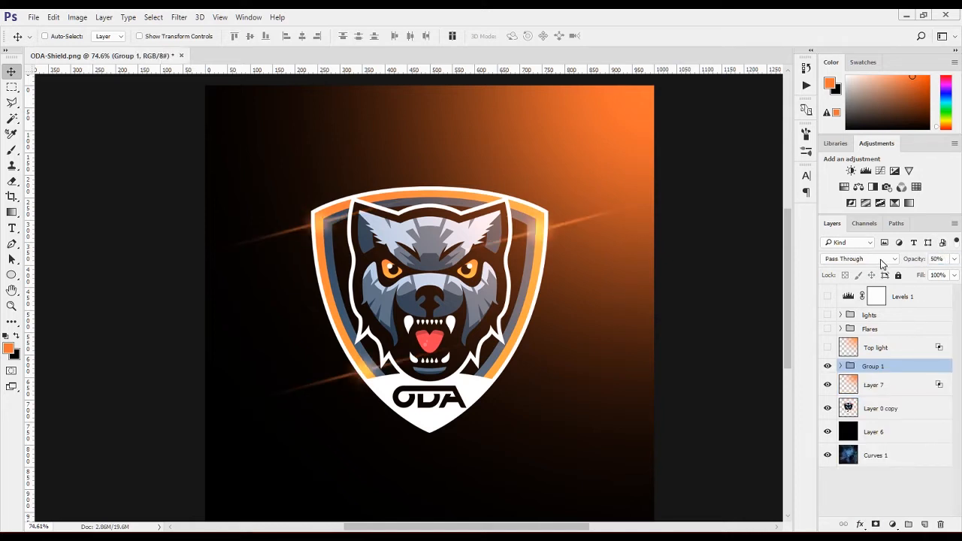
Duplicate the upper-left flare layer out of Group 1, placing the copy directly above the group
click(841, 366)
click(882, 386)
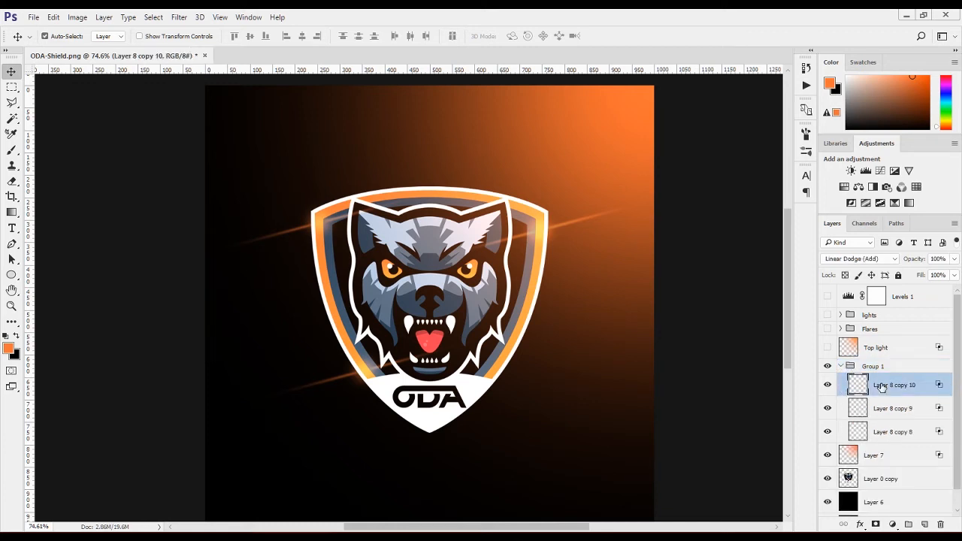
drag(881, 386, 875, 361)
click(843, 390)
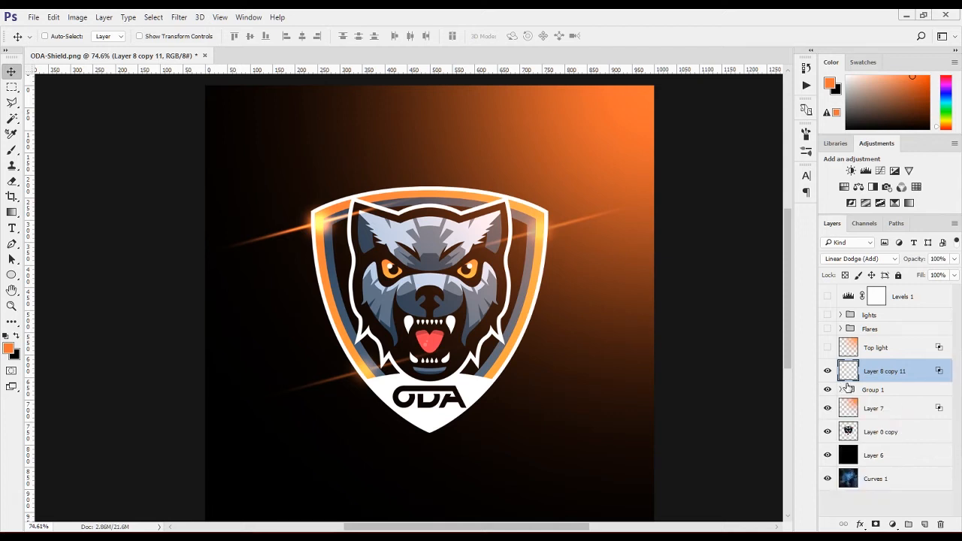
Turn the copied flare white with Hue/Saturation Lightness at +100, and shift it slightly left on the shield's edge
key(ctrl+u)
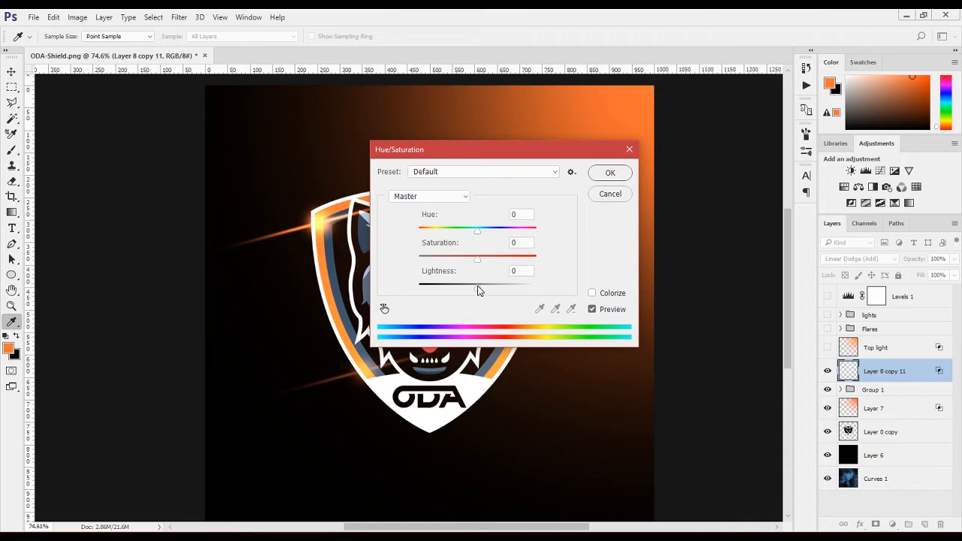
drag(479, 291, 576, 279)
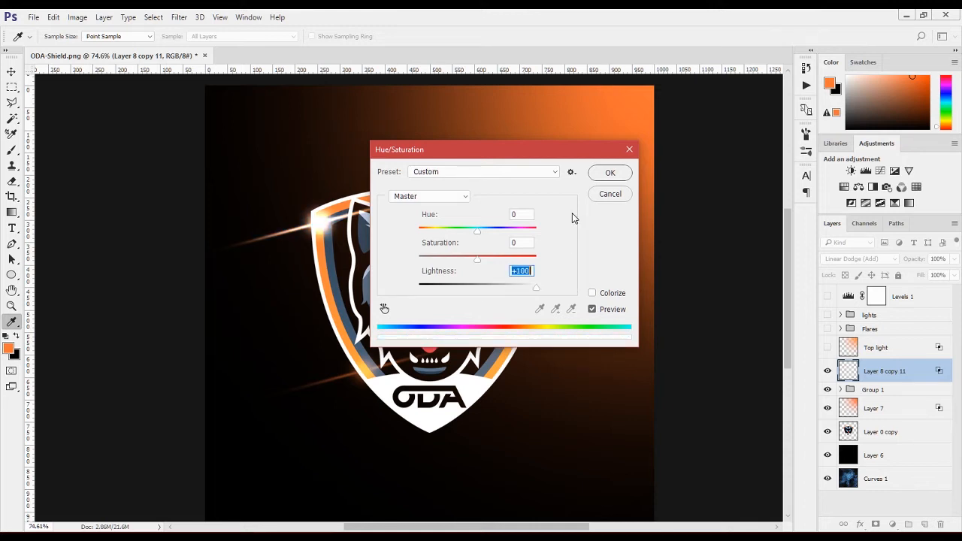
click(620, 172)
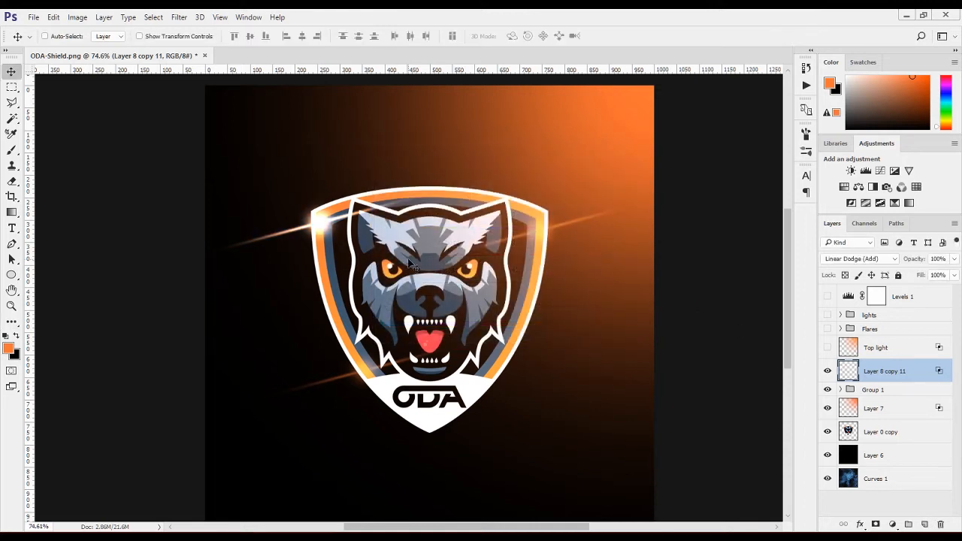
drag(369, 246, 362, 247)
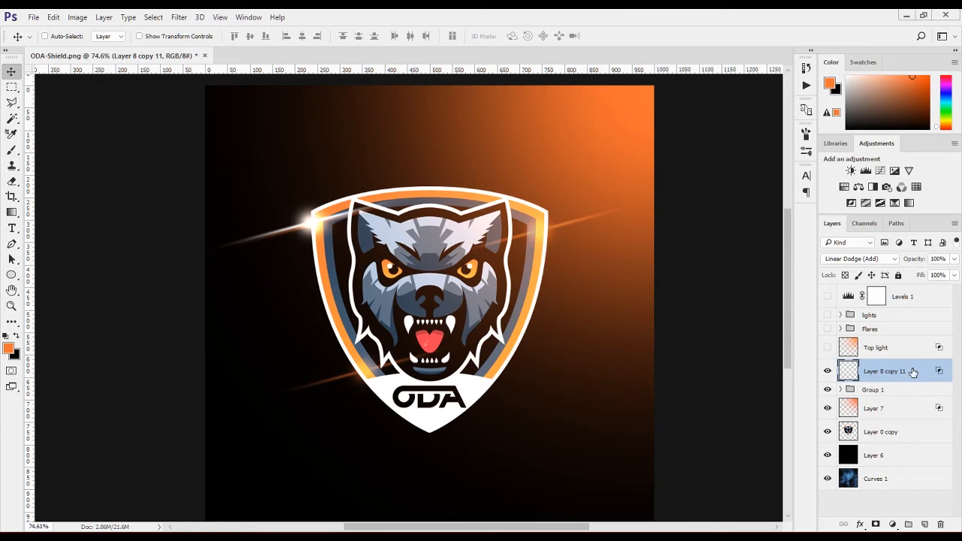
Compare the white flare with Transparency Shapes Layer on and off in its blending options
key(space)
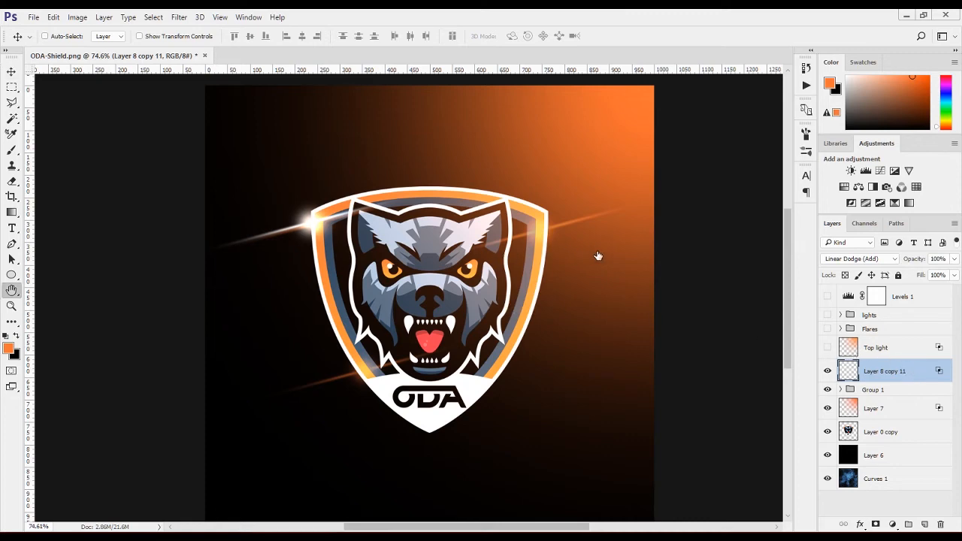
double_click(953, 376)
drag(552, 112, 776, 104)
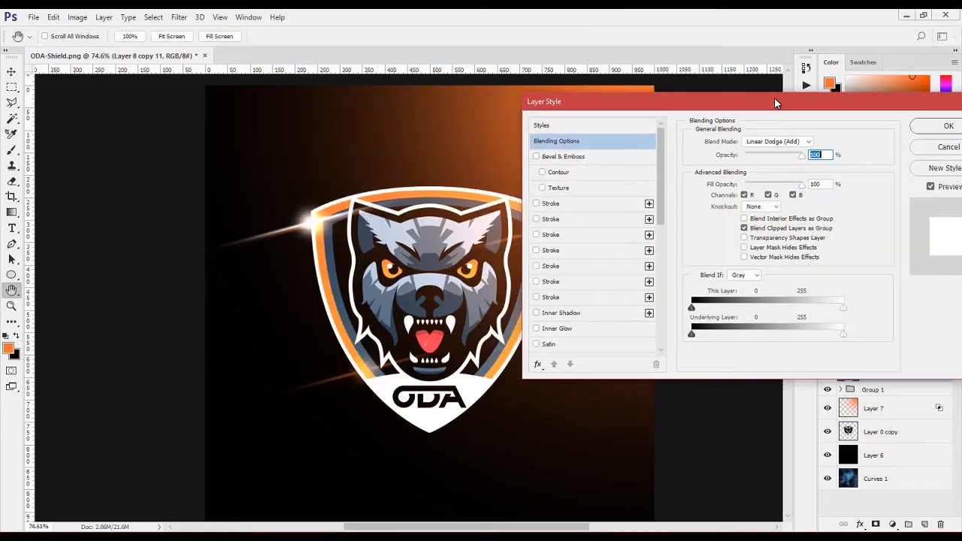
click(744, 239)
click(744, 238)
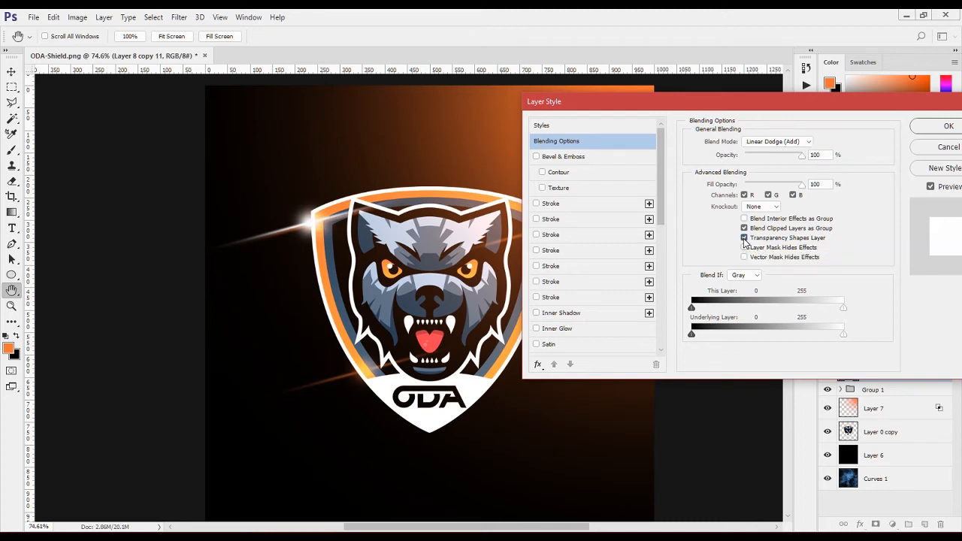
click(948, 124)
key(v)
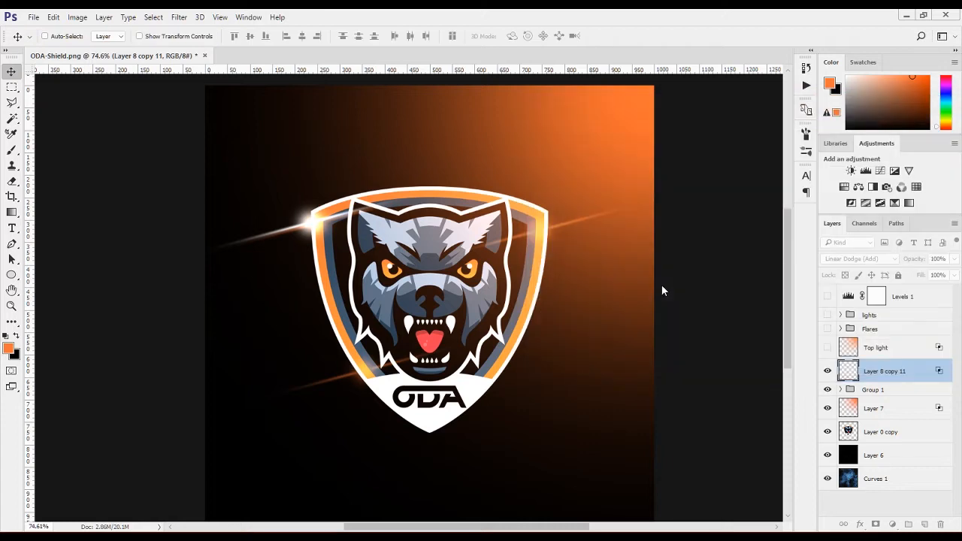
Scale the white flare down to about 45% and centre it on the shield's left edge, below the orange flare
key(ctrl+t)
drag(315, 206, 313, 245)
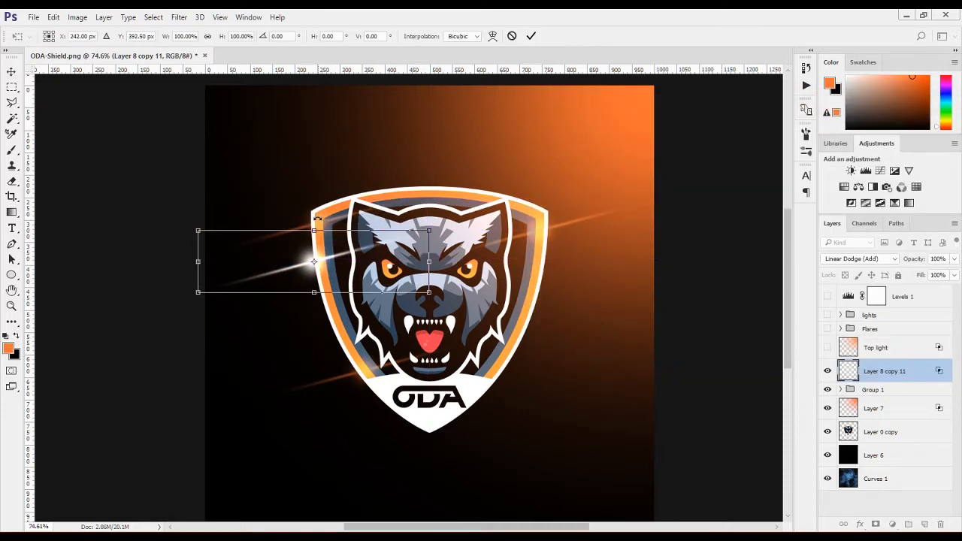
drag(428, 231, 407, 237)
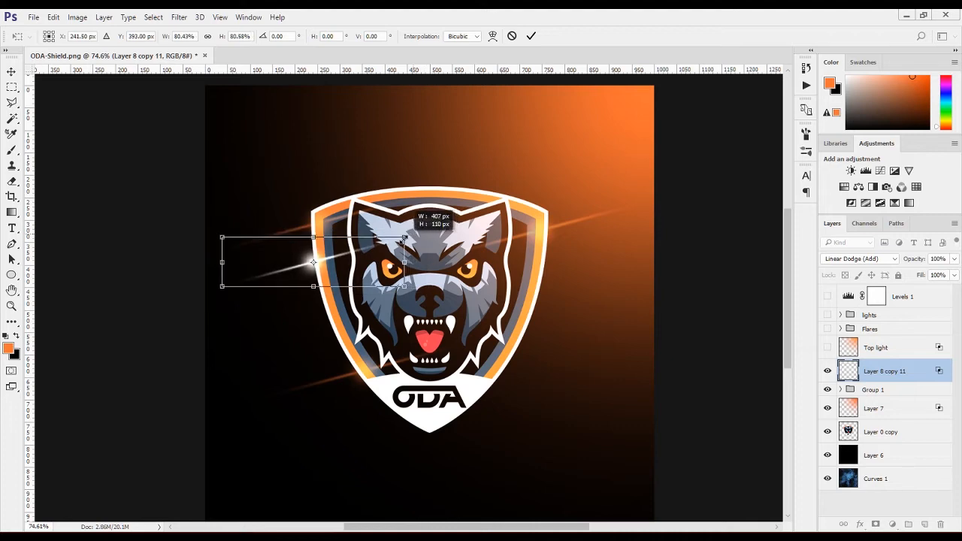
drag(334, 273, 337, 274)
scroll(337, 273, up, 10)
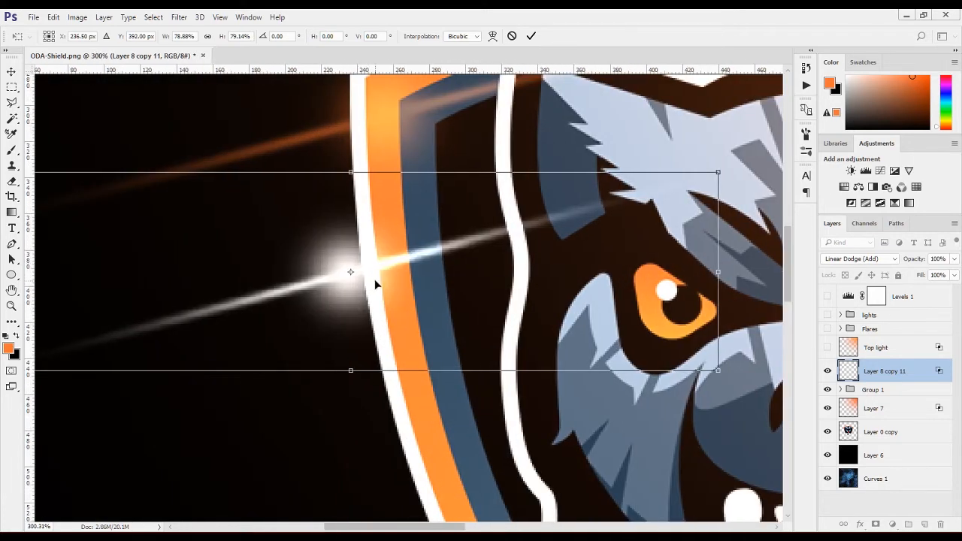
drag(374, 279, 393, 278)
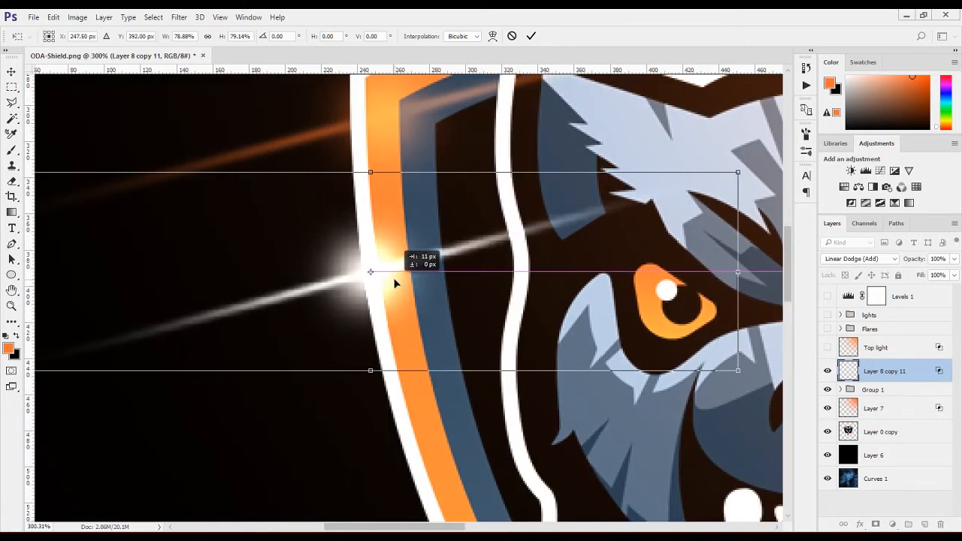
drag(737, 172, 604, 208)
drag(439, 284, 441, 284)
drag(591, 207, 567, 211)
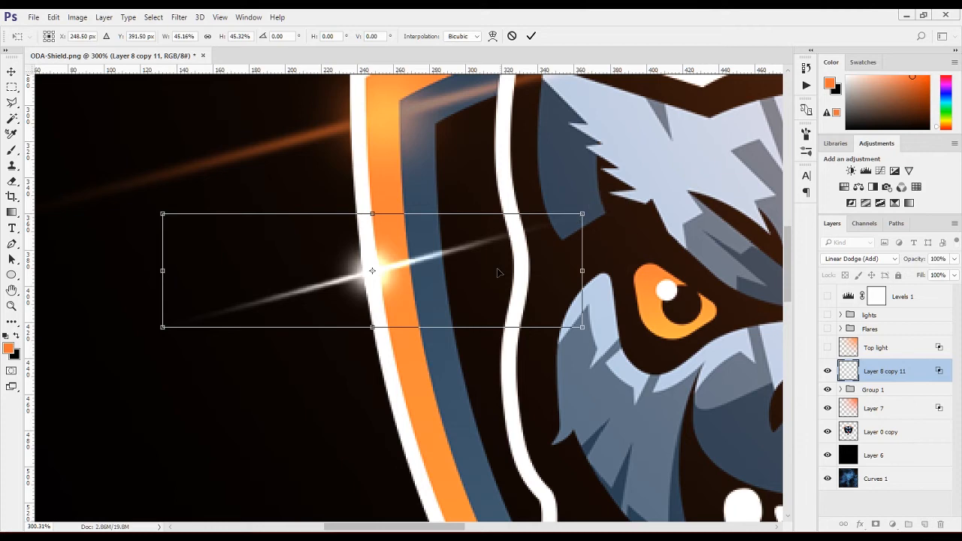
key(Return)
Duplicate the small white flare onto the shield's lower-right edge and delete the extra copy placed on the lower-left edge
drag(494, 270, 547, 387)
scroll(498, 285, down, 5)
key(ctrl+z)
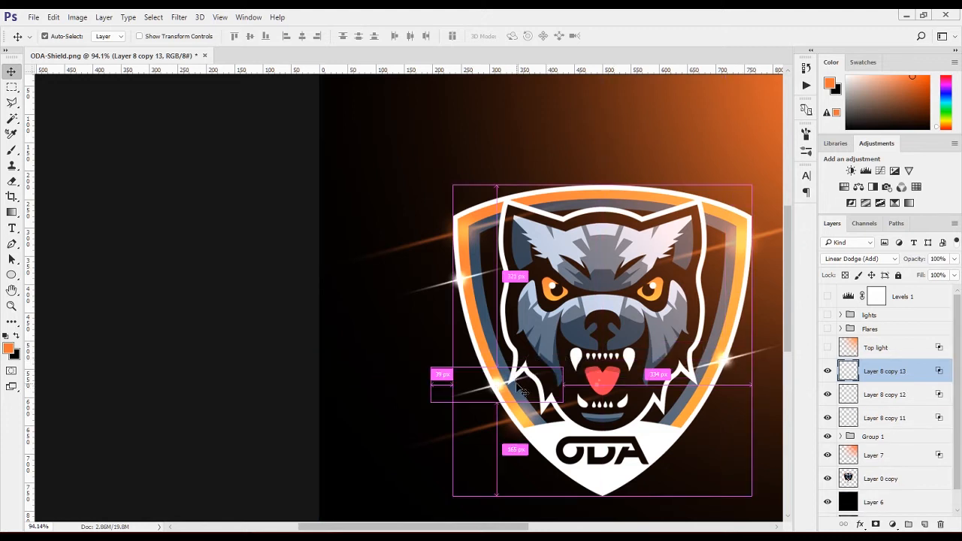
key(Delete)
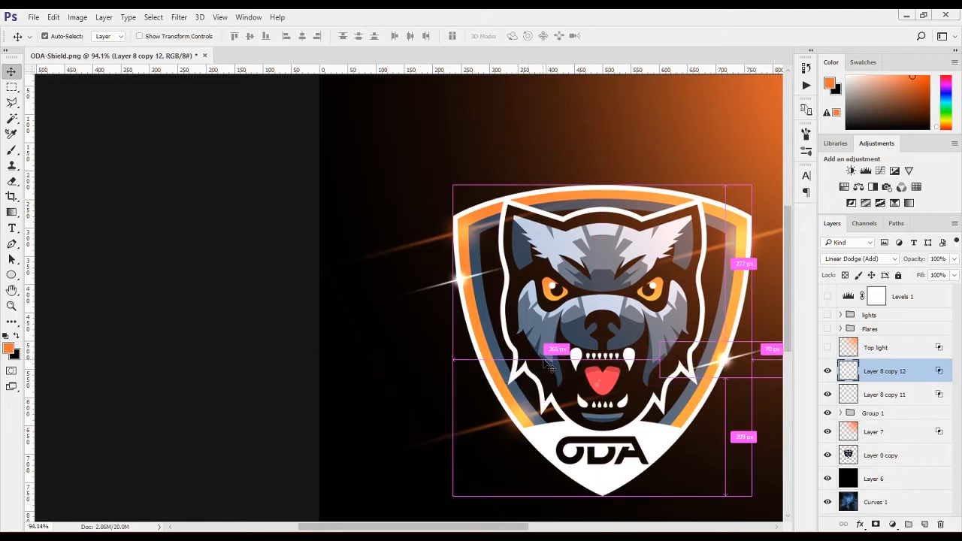
key(ctrl+t)
scroll(728, 378, up, 6)
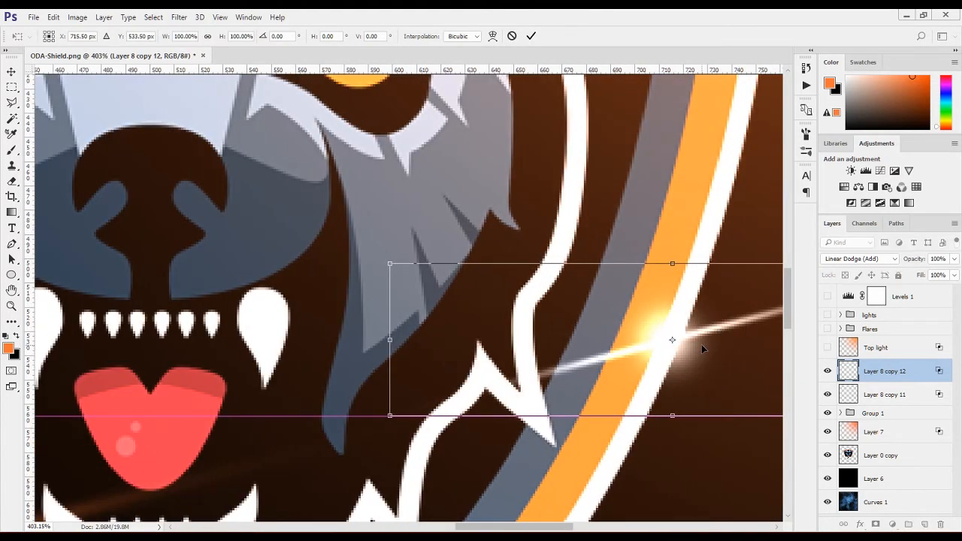
key(Return)
Duplicate the lower-right white flare and centre the copy on the shield's lower-left edge
scroll(697, 364, down, 3)
scroll(698, 364, down, 3)
drag(696, 362, 363, 361)
key(ctrl+t)
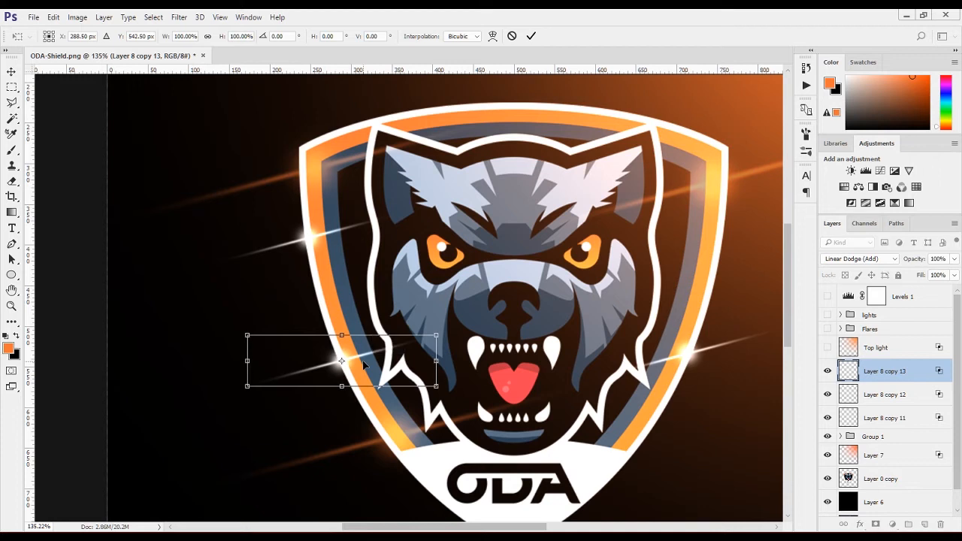
key(Return)
Duplicate the white flare onto the shield's top edge, right of centre, and nudge the copy down 4 px
key(ctrl+j)
drag(443, 284, 647, 122)
key(ctrl+t)
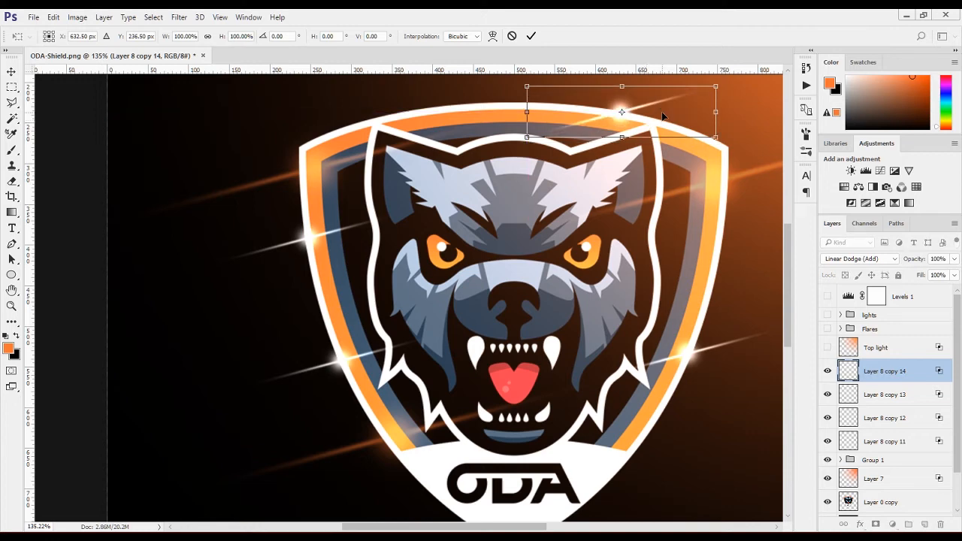
key(Down)
key(Down)
key(Down)
key(Down)
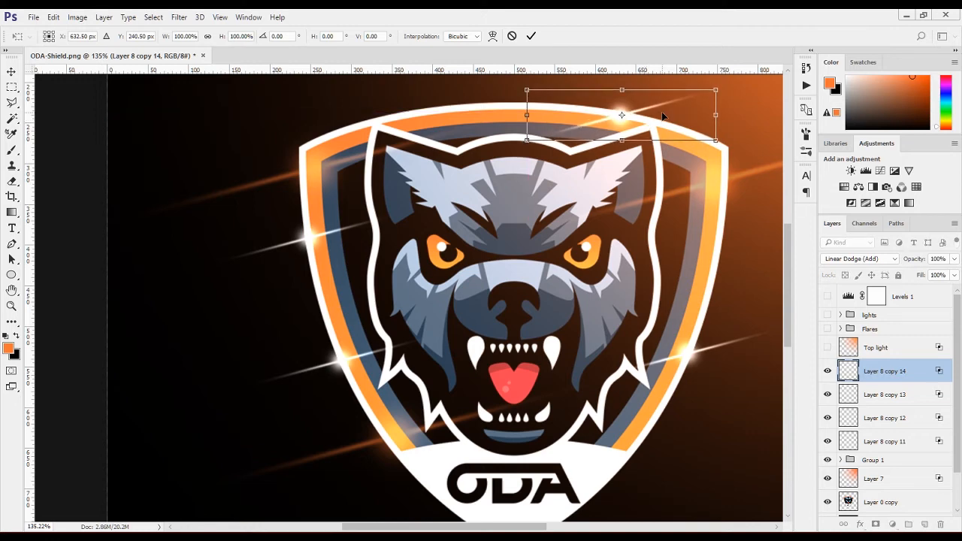
key(Return)
Group the four white flare layers at full layer opacity and set the group's opacity to 50%
key(ctrl+minus)
key(ctrl+minus)
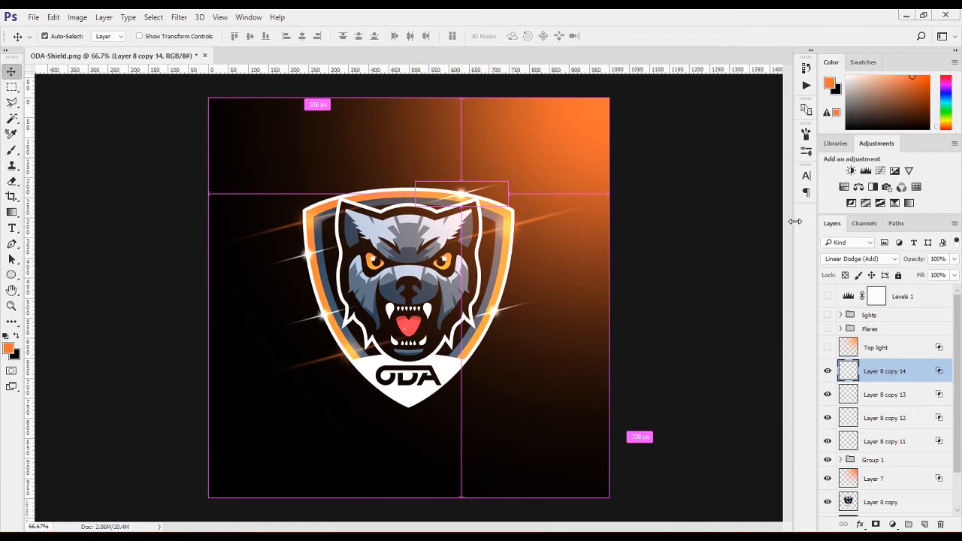
shift+click(874, 442)
drag(921, 258, 892, 255)
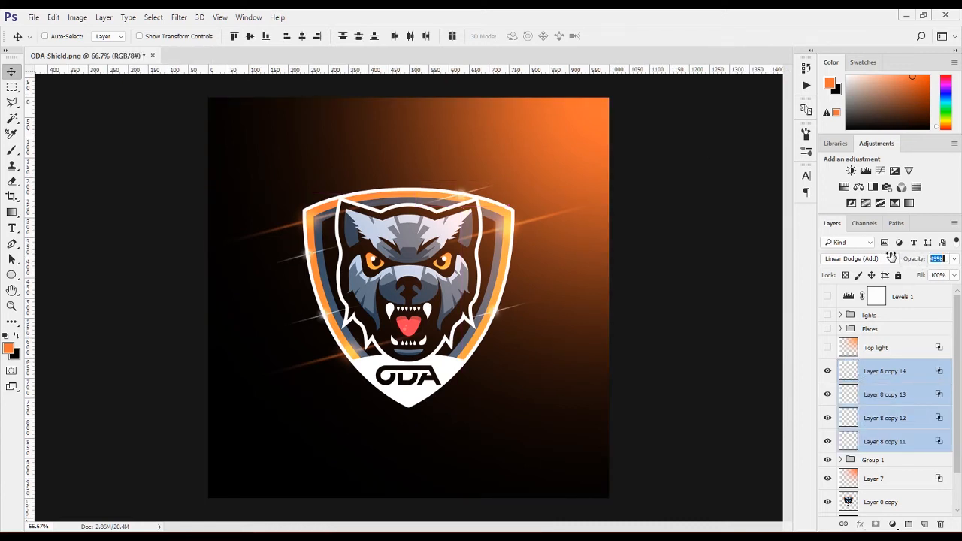
click(945, 258)
key(Return)
key(0)
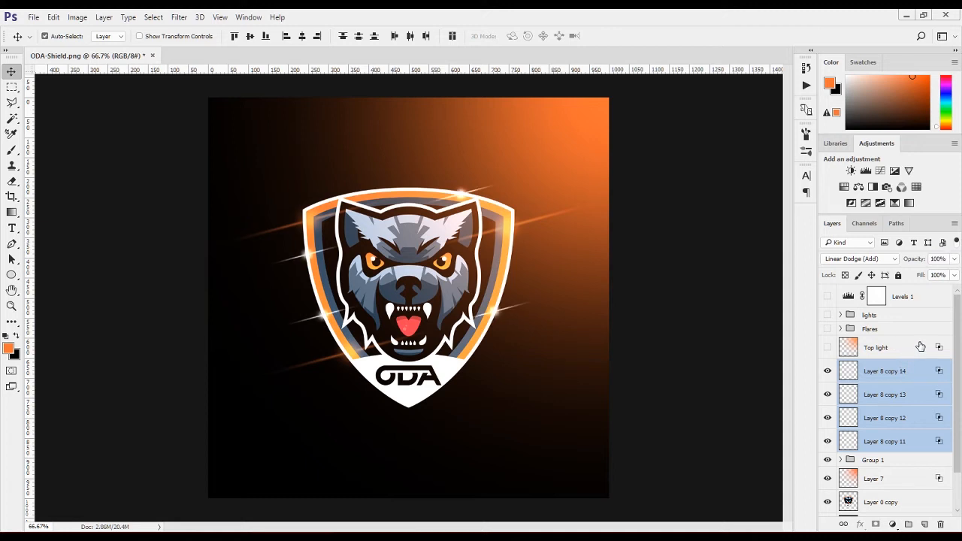
key(ctrl+g)
click(936, 259)
text(50)
key(Return)
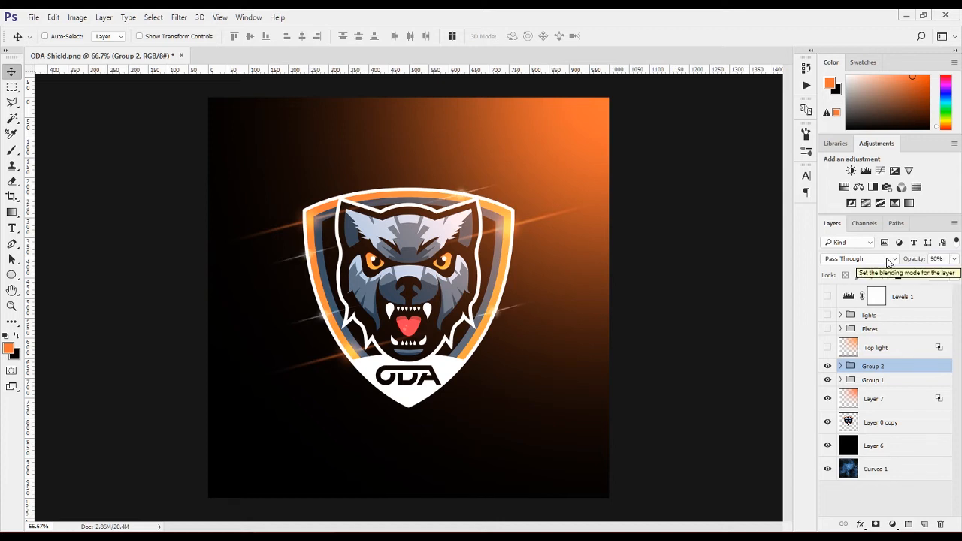
Delete the top-edge flare layer, Layer 8 copy 14, from Group 2 and collapse the group
click(841, 366)
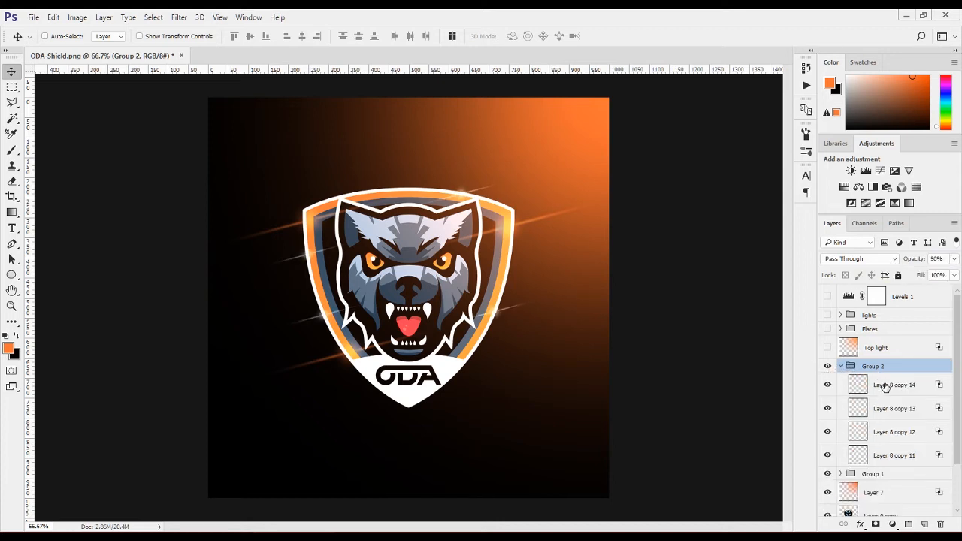
click(889, 385)
key(Delete)
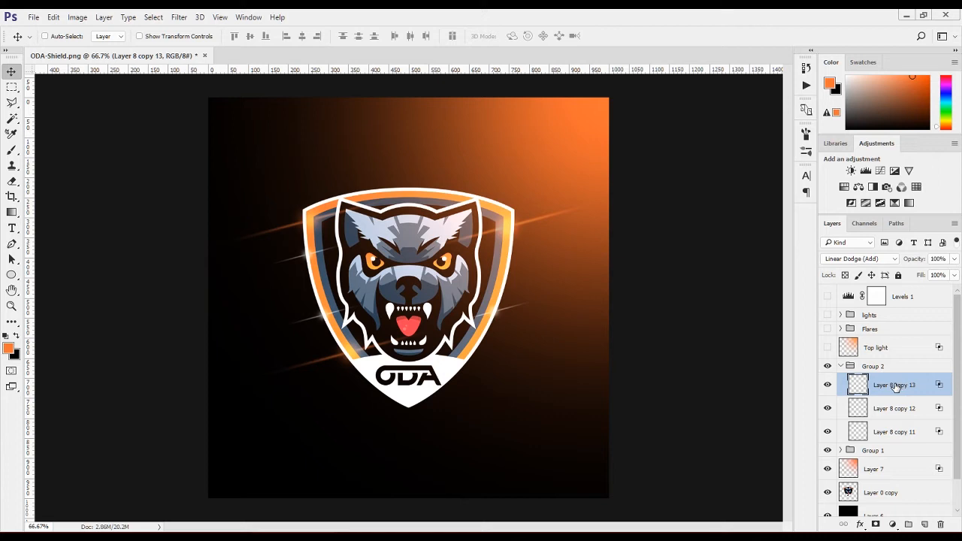
click(843, 366)
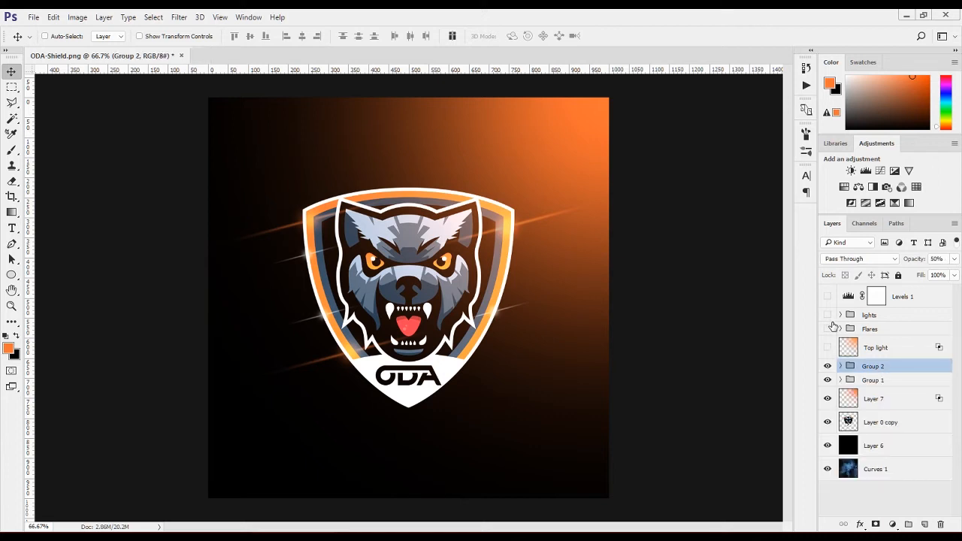
Add a layer above Group 2 and paint a white 137 px soft-brush glow on the shield's lower-right edge beside the ODA text
click(927, 525)
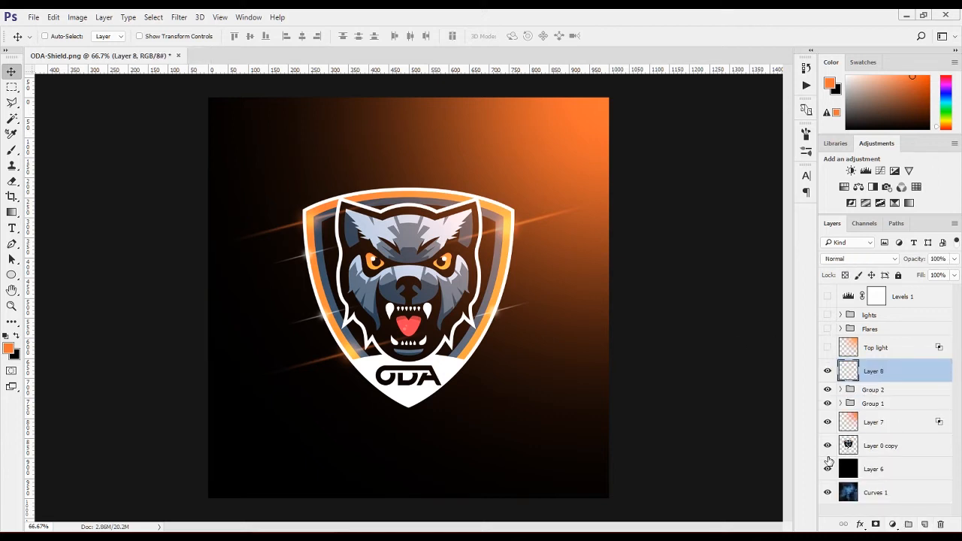
key(b)
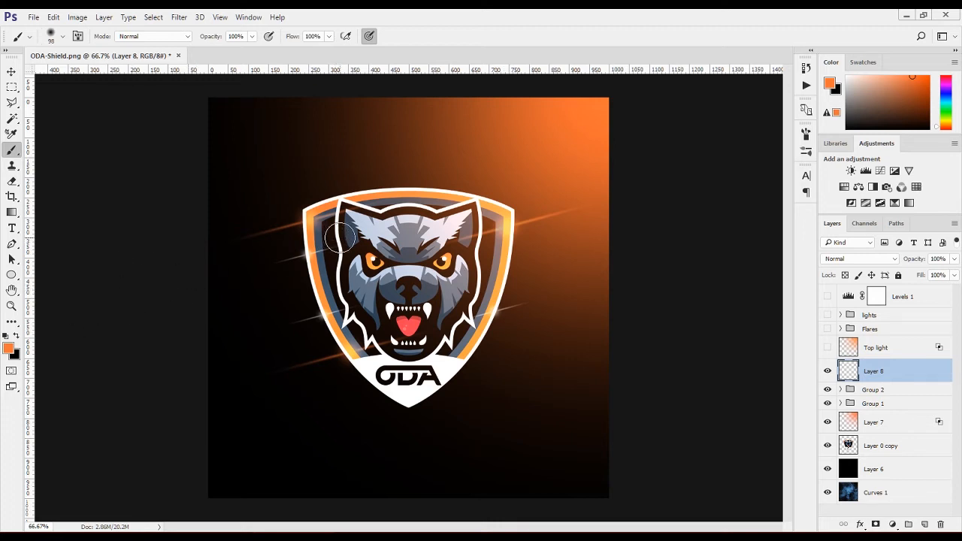
key(d)
key(x)
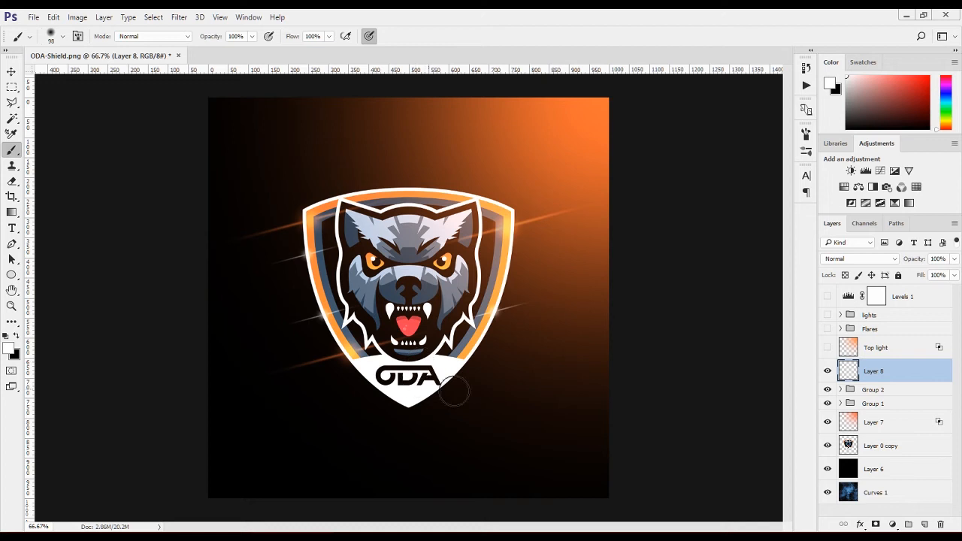
drag(449, 376, 443, 370)
click(446, 368)
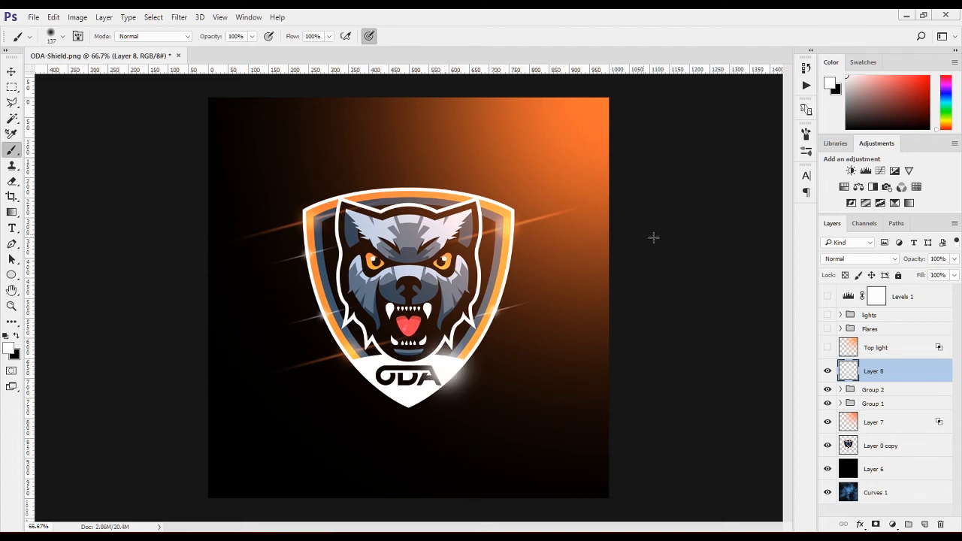
Blend the glow layer as Linear Dodge (Add) with Transparency Shapes Layer off, and compare the logo with the layer hidden and shown
click(840, 259)
click(897, 362)
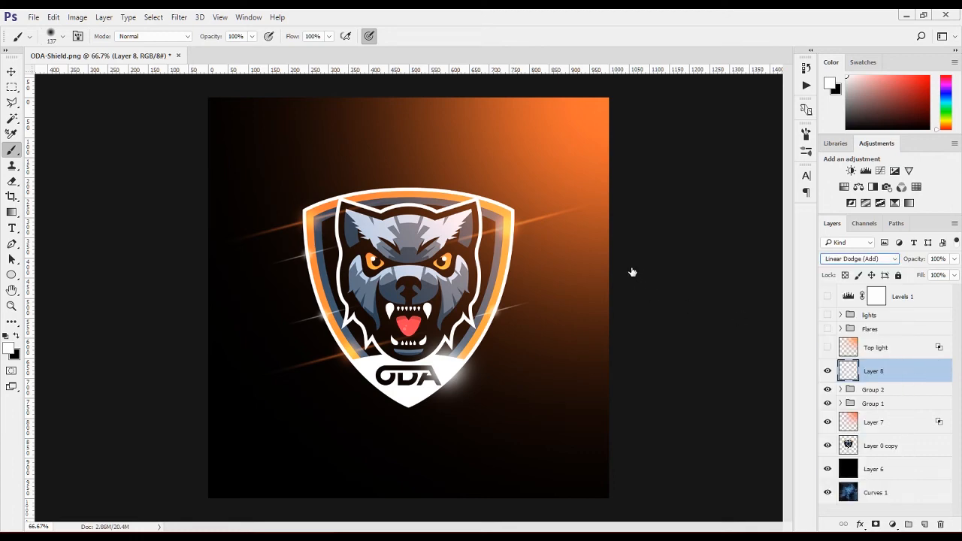
key(space)
double_click(910, 371)
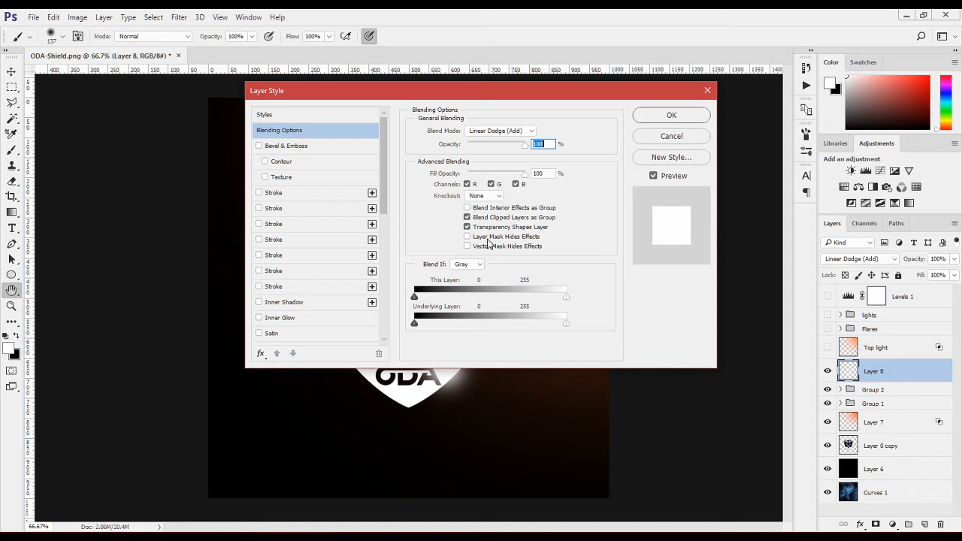
click(684, 118)
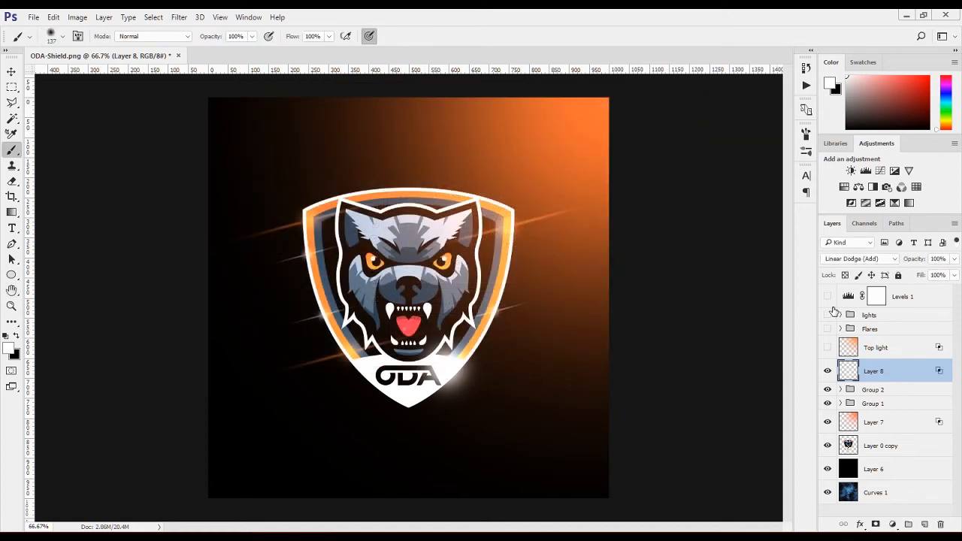
click(828, 371)
click(828, 372)
click(827, 371)
click(828, 372)
Paint a second white glow on the shield's lower-left edge below the ODA text and set the glow layer's opacity to 25%
mouse_move(412, 382)
mouse_down()
mouse_move(393, 396)
mouse_move(402, 395)
mouse_move(394, 388)
mouse_up()
click(395, 390)
drag(919, 263, 874, 258)
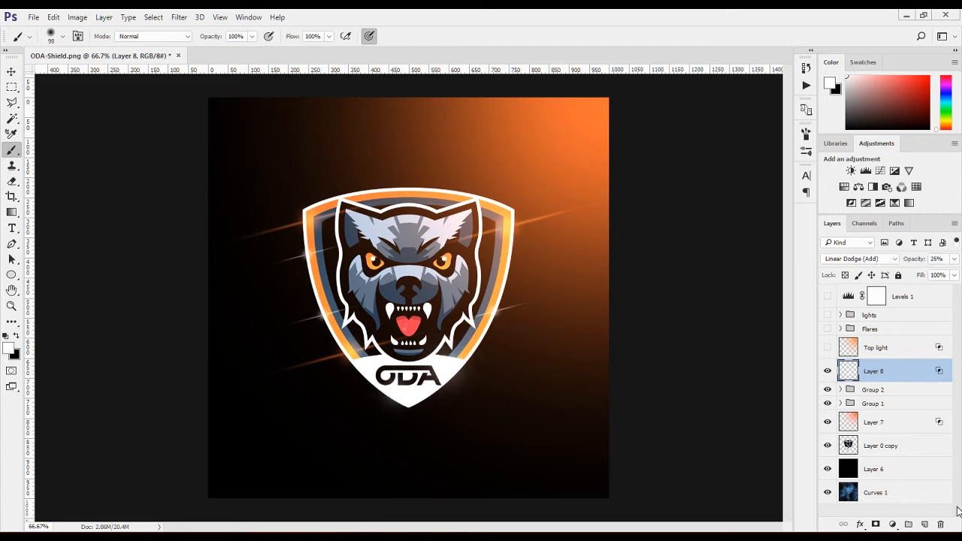
Add a new layer above the glow layer and copy Layer 8's layer style onto it
click(926, 524)
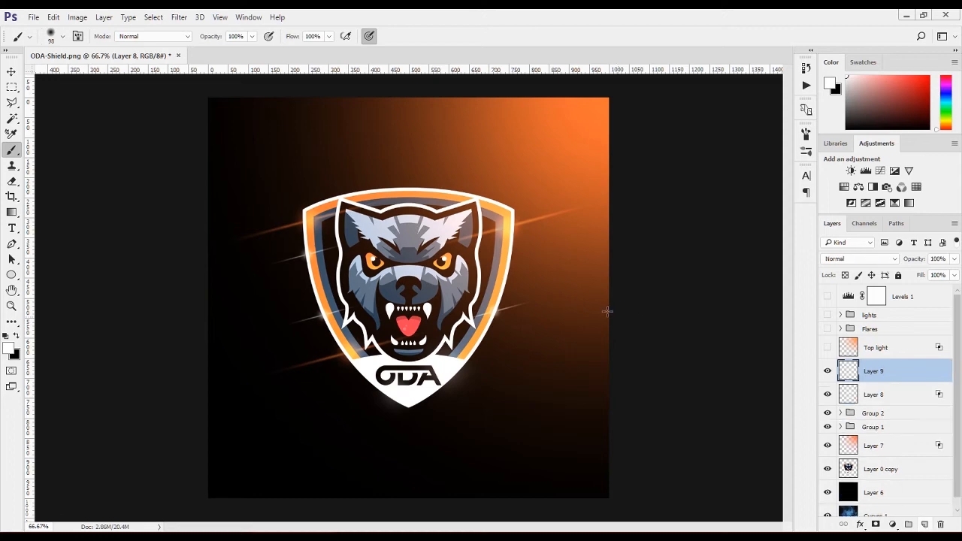
right_click(936, 395)
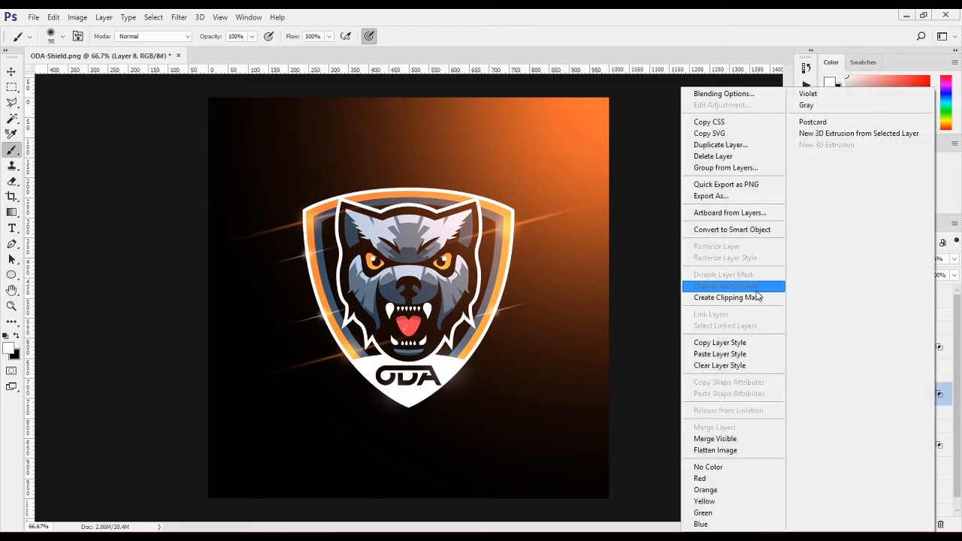
click(703, 347)
right_click(942, 372)
click(727, 354)
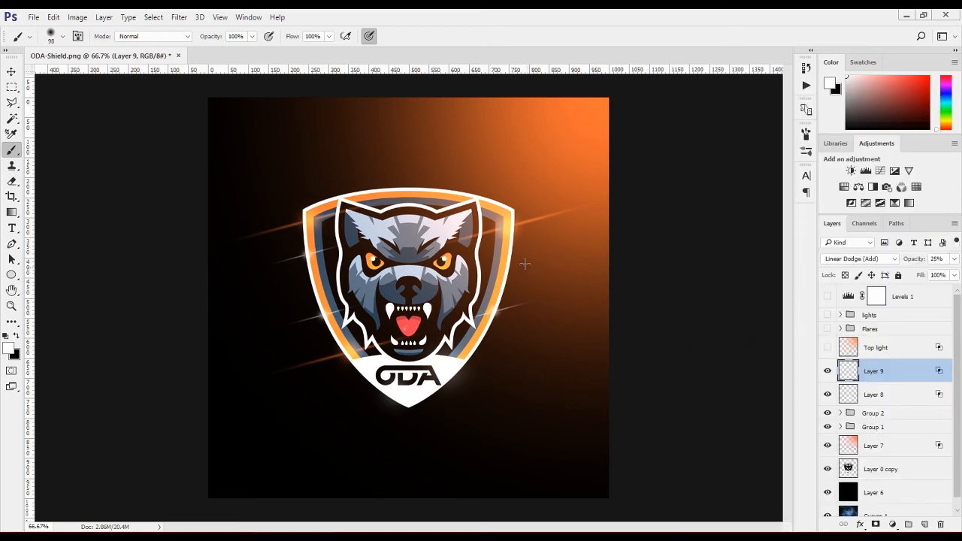
Paint a small white glow with a 41 px brush on the shield's right edge and set Layer 9's opacity to 15%
scroll(516, 261, up, 5)
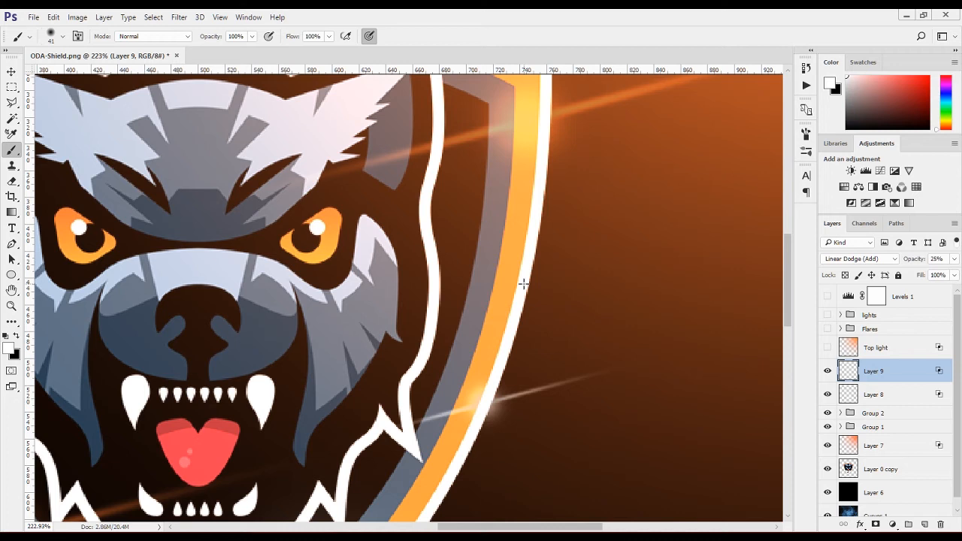
click(537, 285)
key(ctrl+z)
key(ctrl+z)
drag(921, 260, 915, 260)
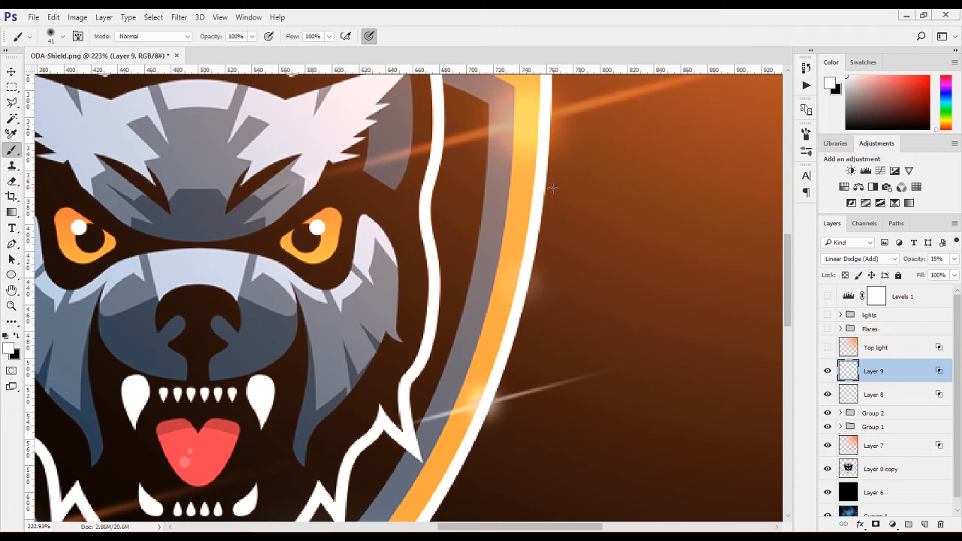
Paint more small white glows along the shield's top edge and on the white outline above the wolf's head
scroll(431, 278, up, 3)
scroll(430, 279, up, 6)
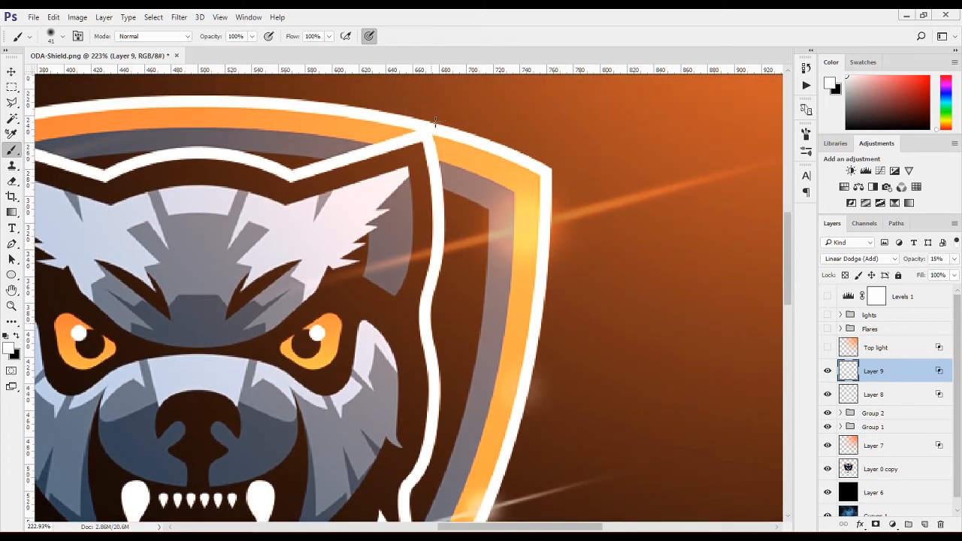
click(426, 176)
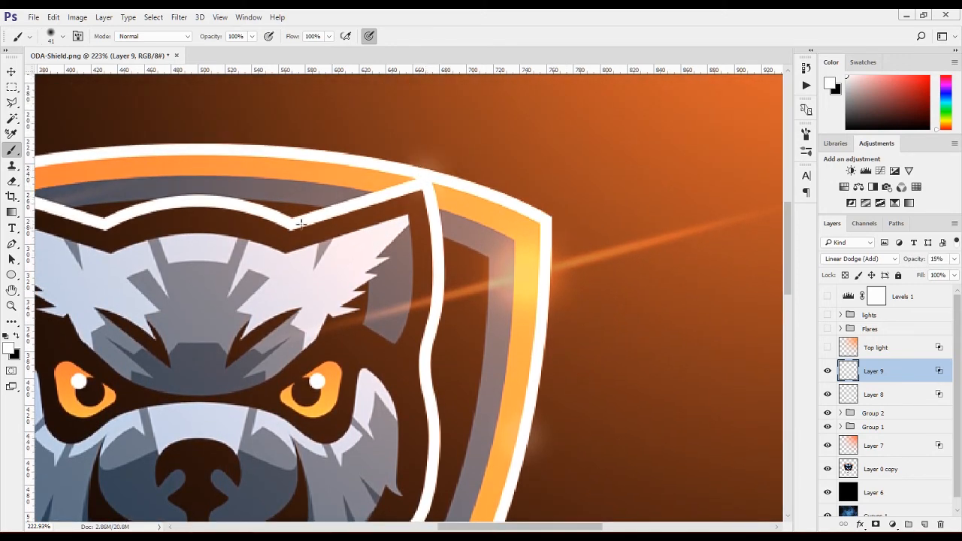
scroll(226, 217, left, 5)
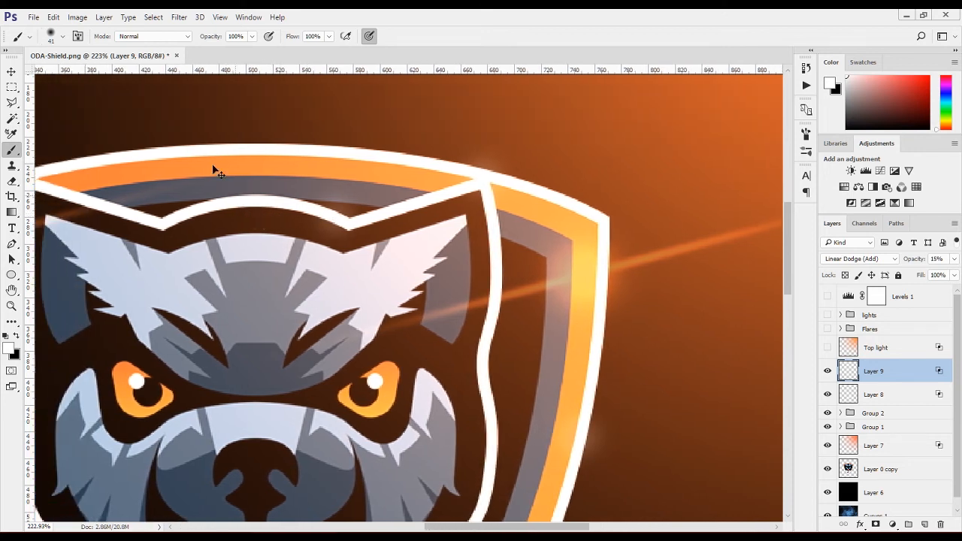
scroll(255, 156, left, 1)
click(281, 148)
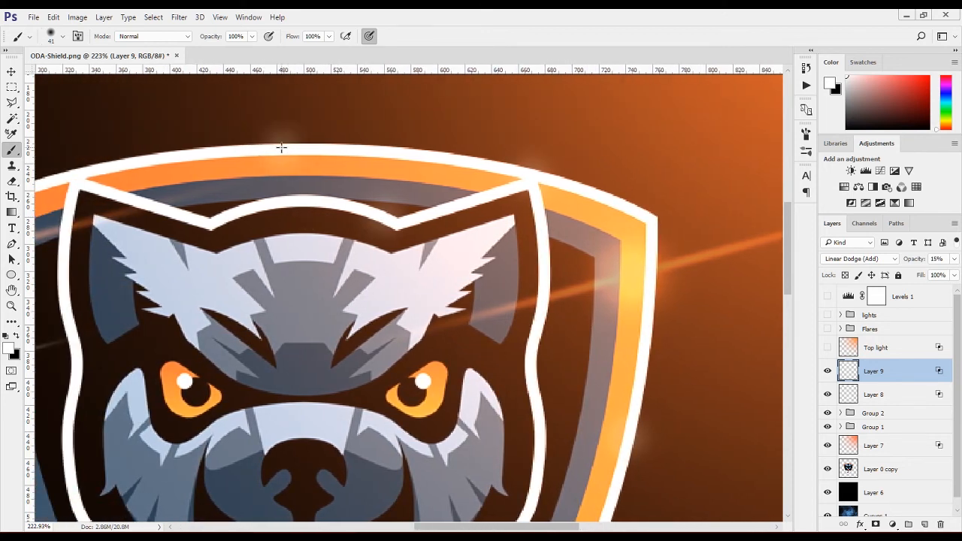
Paint further small white glows on the white outline around the wolf's head and along the shield's left edge
click(211, 223)
scroll(172, 249, left, 3)
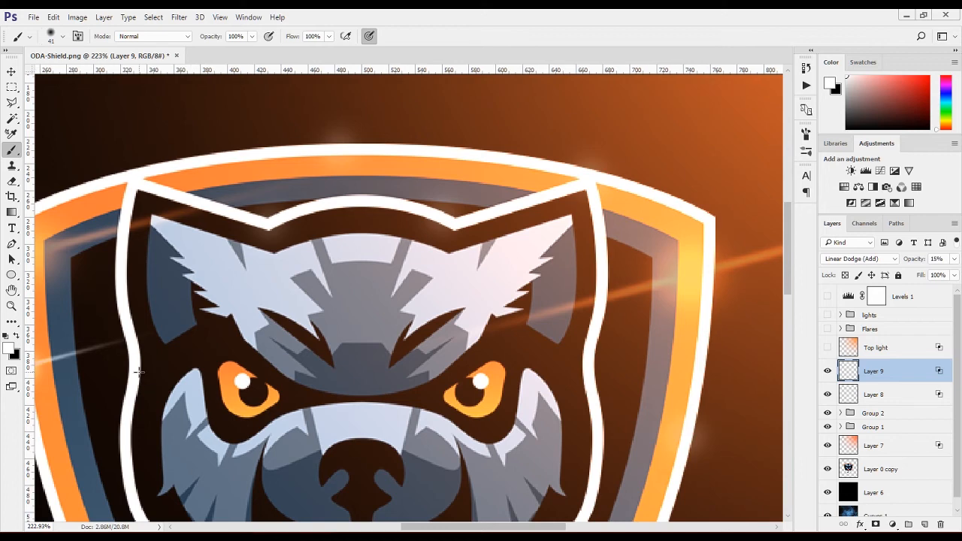
scroll(133, 367, down, 2)
scroll(130, 367, down, 2)
scroll(125, 361, down, 8)
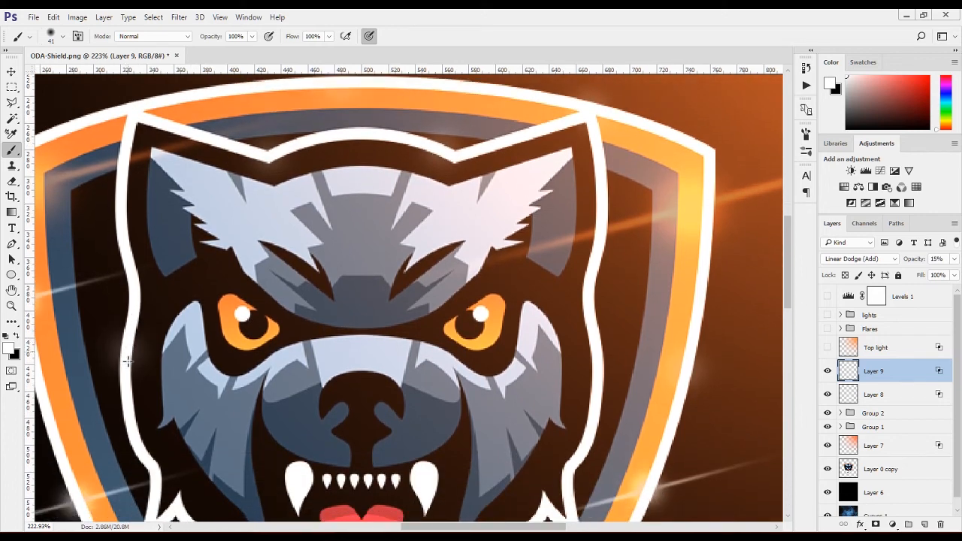
scroll(193, 423, down, 4)
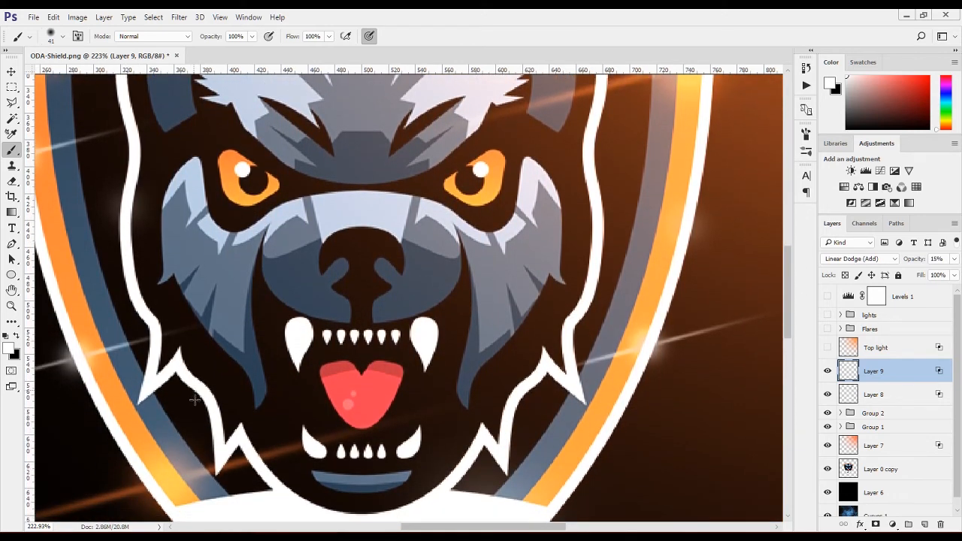
scroll(255, 466, down, 3)
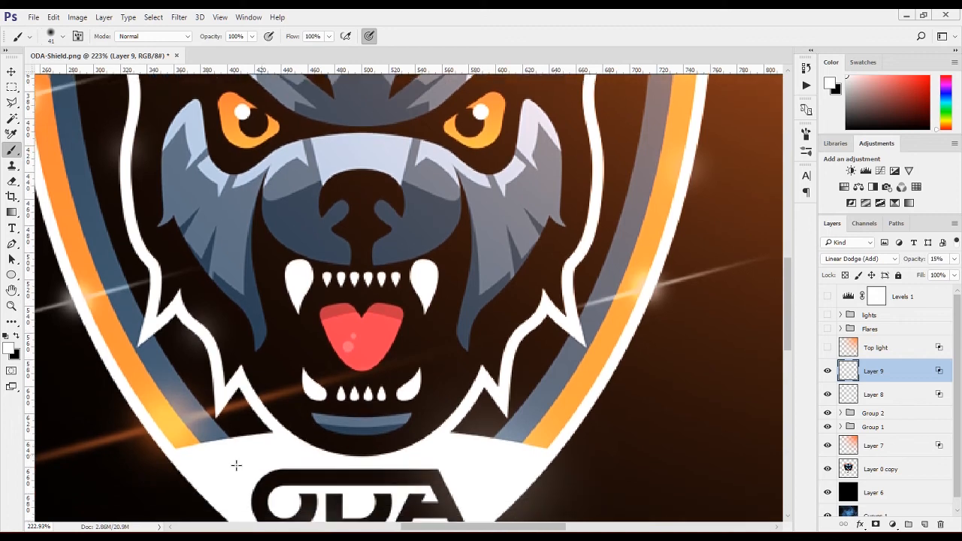
scroll(98, 348, left, 5)
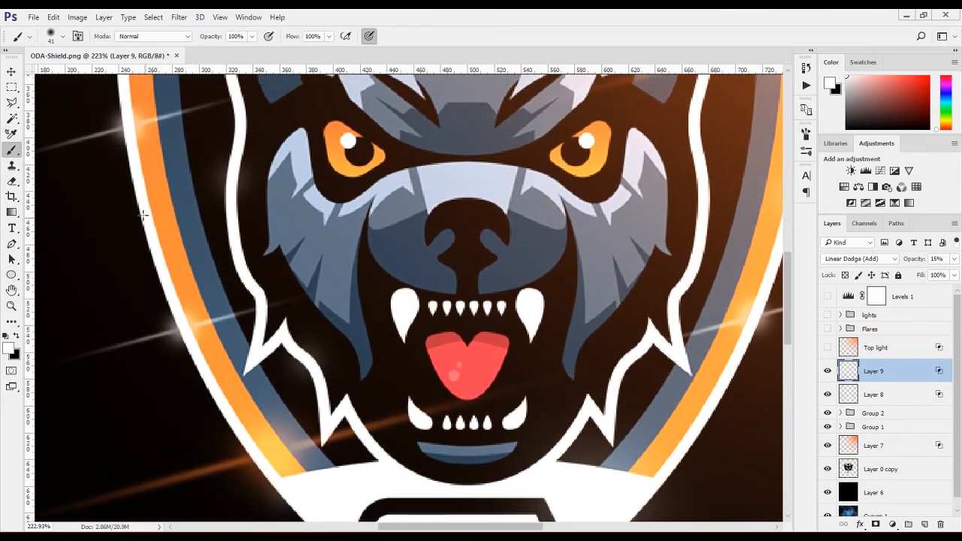
scroll(141, 205, up, 1)
scroll(142, 204, up, 10)
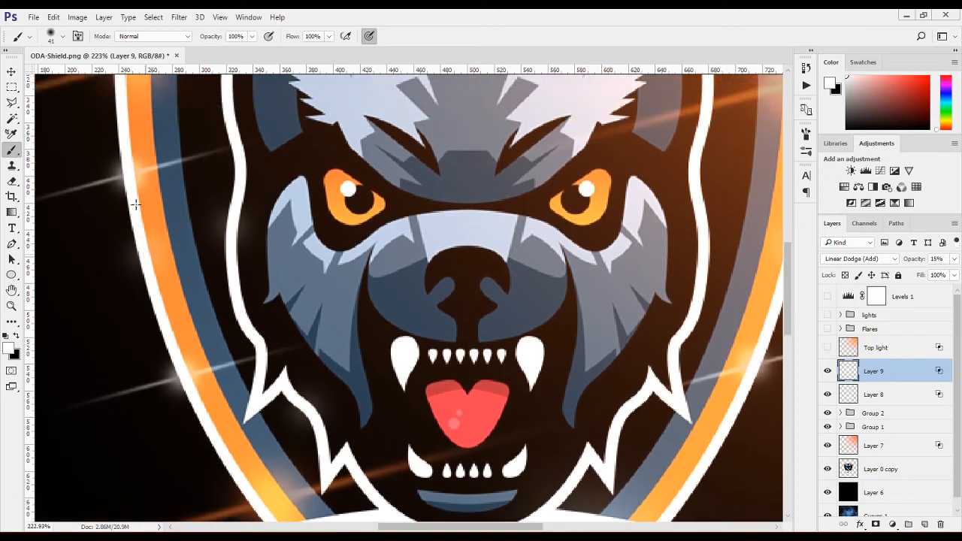
scroll(148, 141, up, 4)
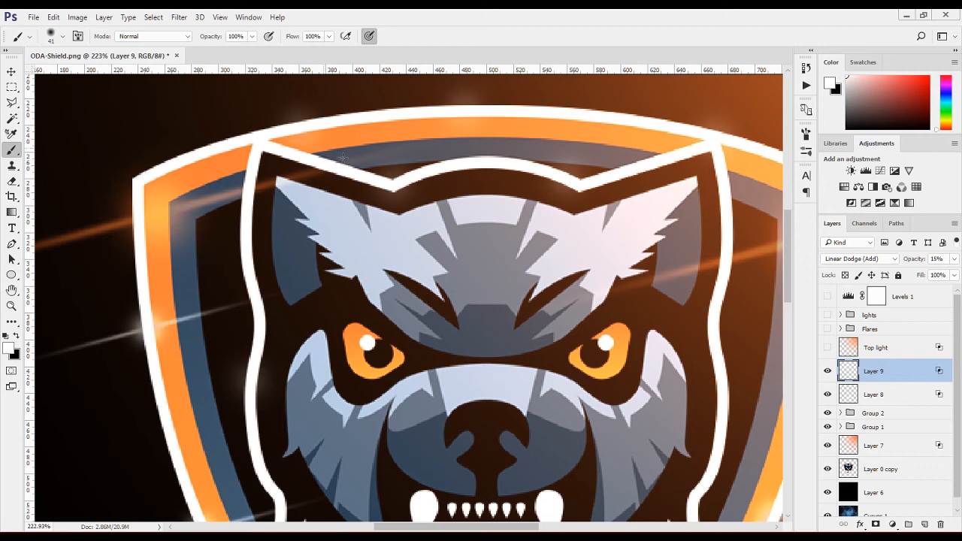
scroll(533, 165, down, 5)
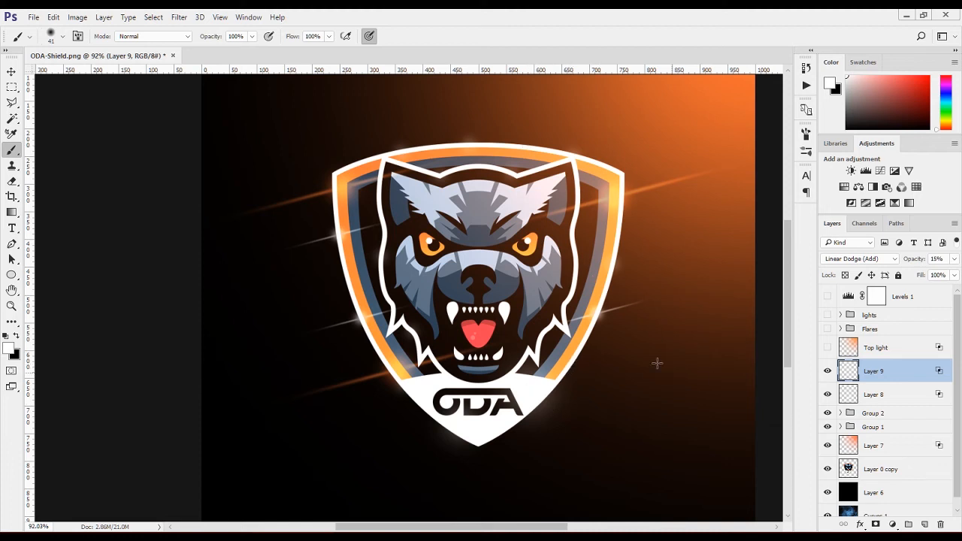
Delete Layer 9, Layer 8, Group 2, Group 1 and Layer 7 from the document
scroll(655, 360, down, 3)
shift+click(866, 395)
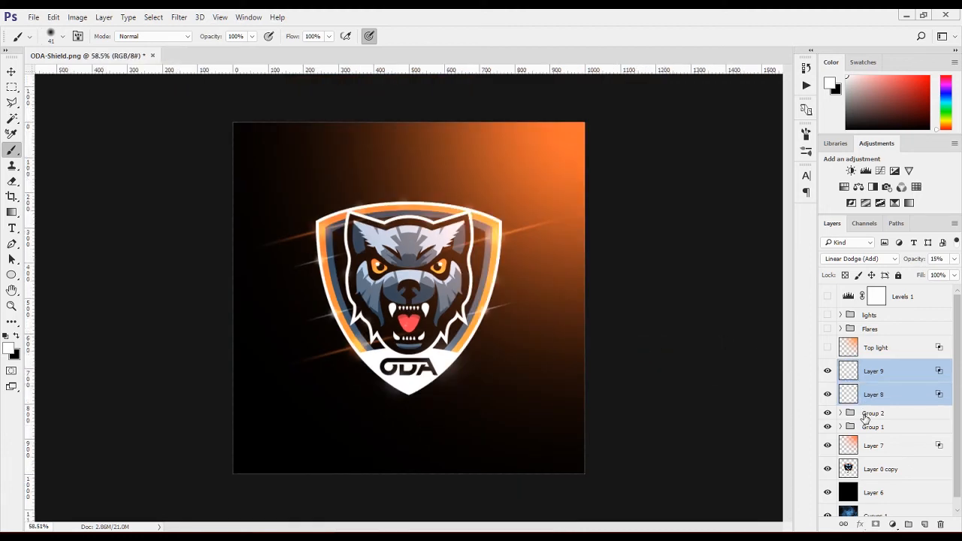
shift+click(865, 415)
shift+click(859, 427)
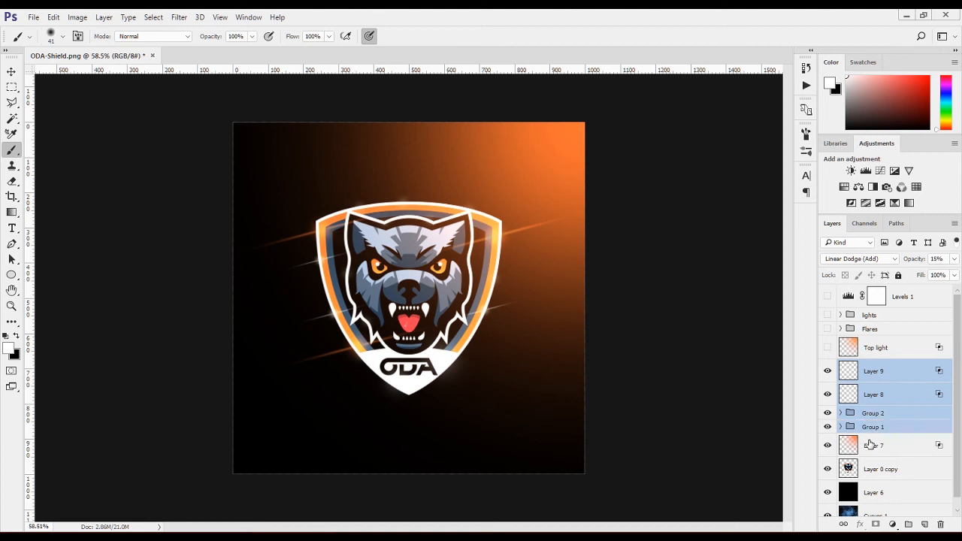
shift+click(871, 445)
key(Delete)
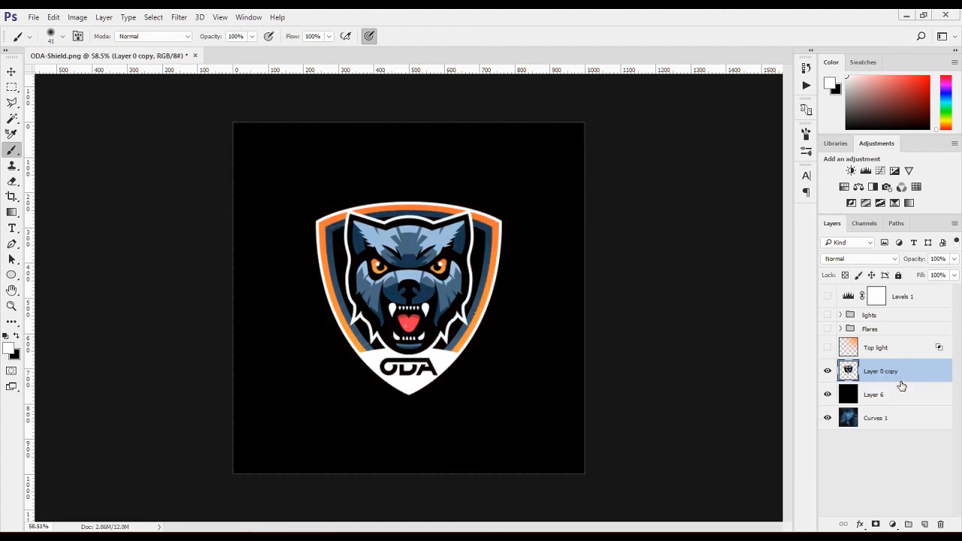
Show the Top light layer and the Flares and lights groups, and remove the black Layer 6 to reveal the smoky background
drag(828, 348, 827, 321)
click(827, 329)
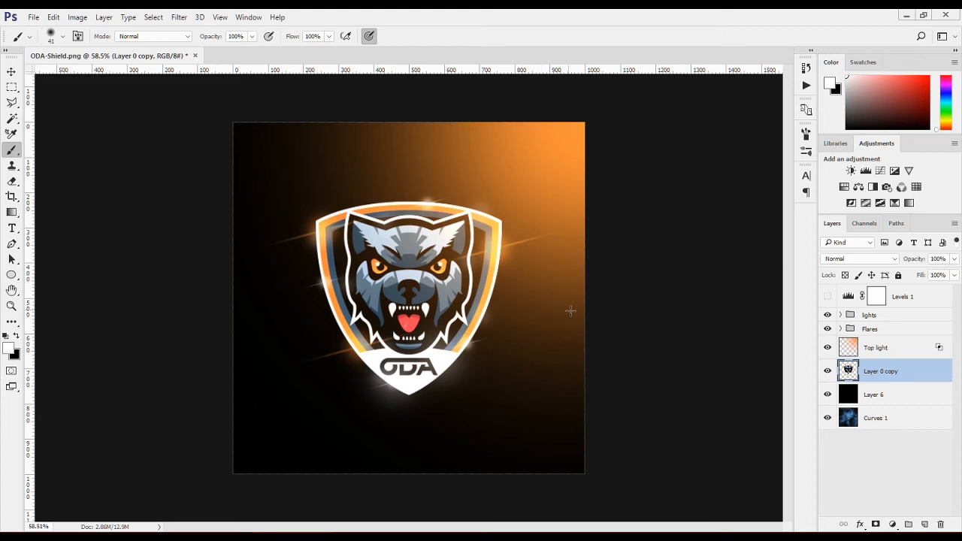
click(828, 394)
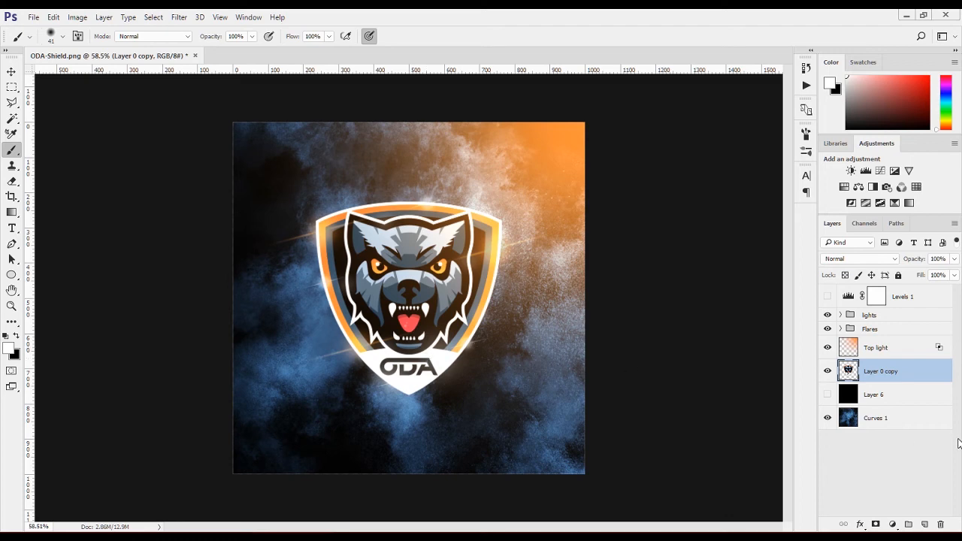
click(917, 402)
key(Delete)
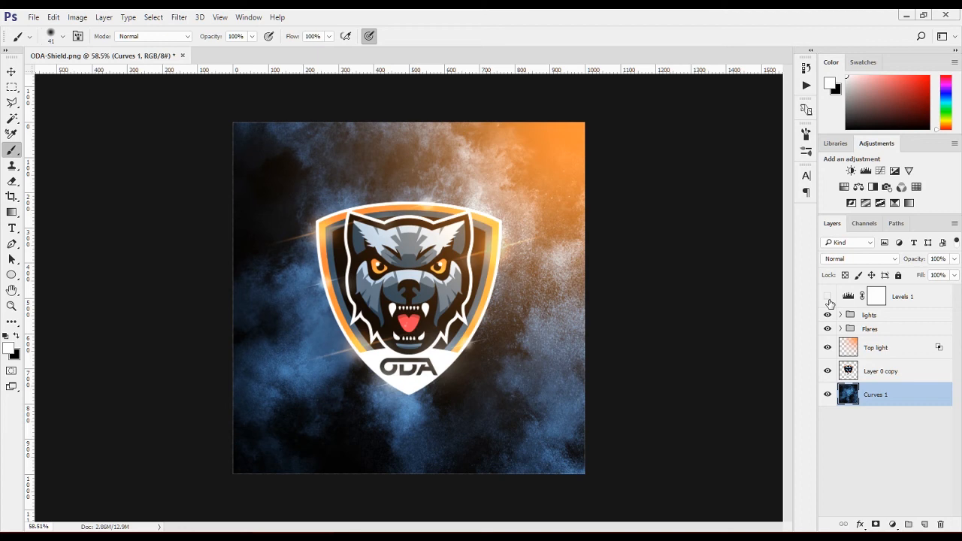
Add a Curves adjustment layer above the lights group, shape a contrast S-curve with slightly raised blacks, and compare the image with and without it
click(876, 315)
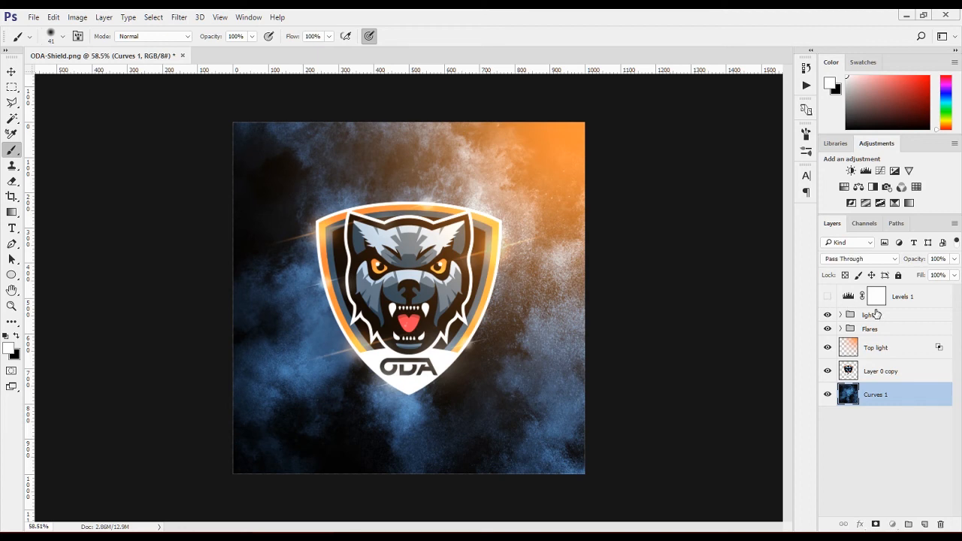
click(881, 173)
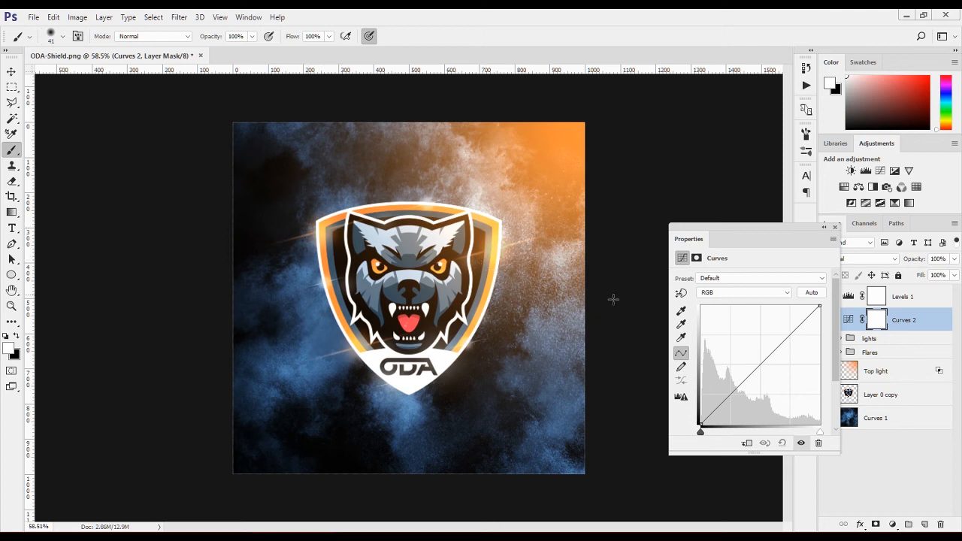
drag(725, 403, 728, 410)
drag(774, 358, 773, 353)
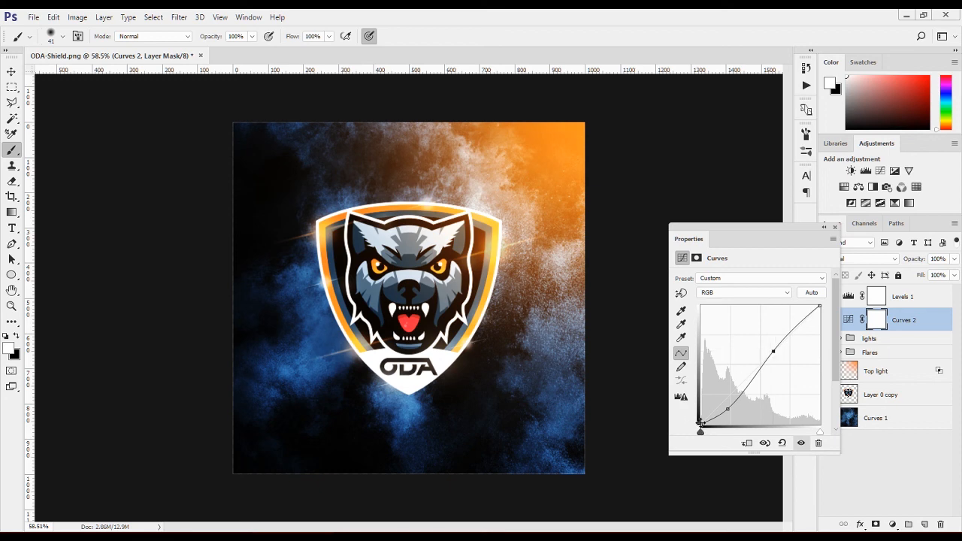
drag(701, 421, 700, 419)
click(835, 227)
click(827, 320)
click(827, 320)
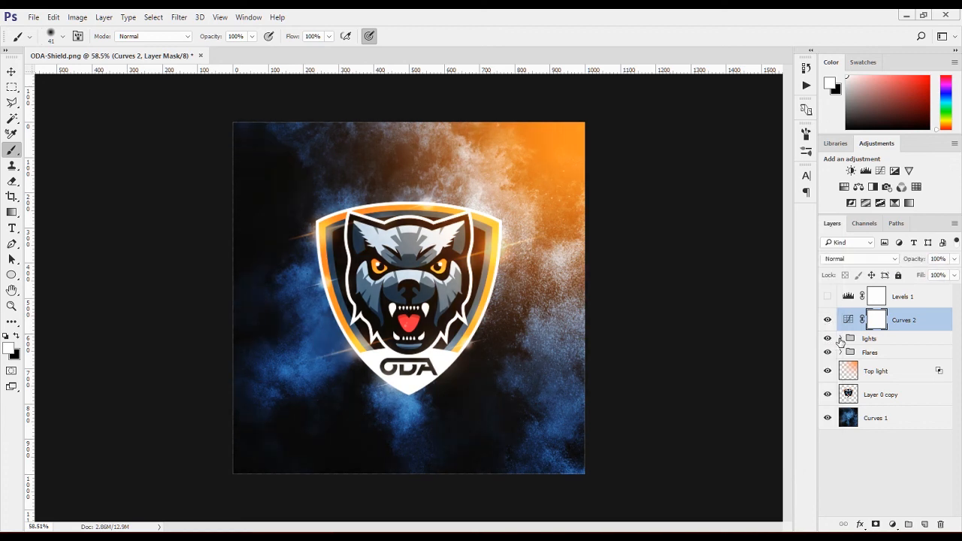
Examine the layers inside the lights and Flares groups, toggling Layer 8 copy 4 and Layer 8 copy 3 to identify their flares
click(841, 339)
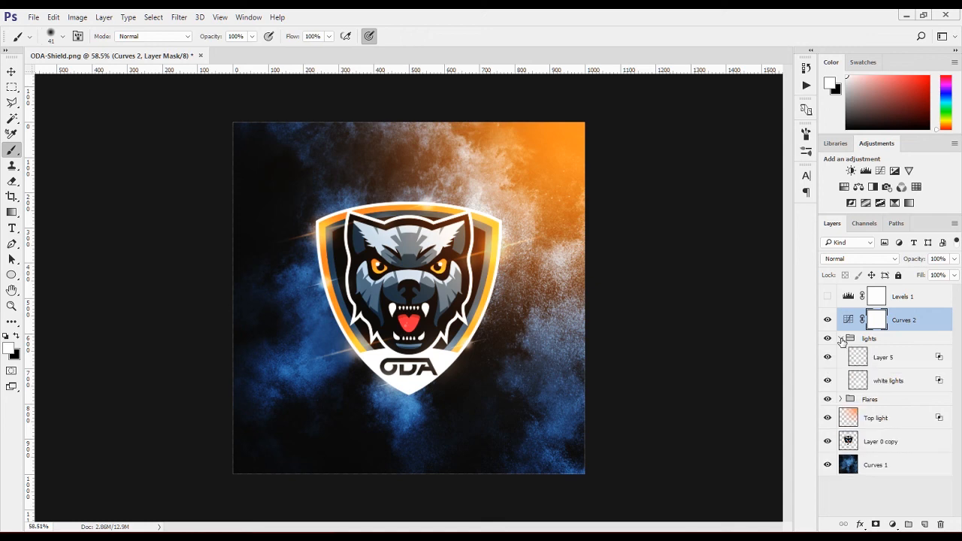
click(841, 340)
click(847, 353)
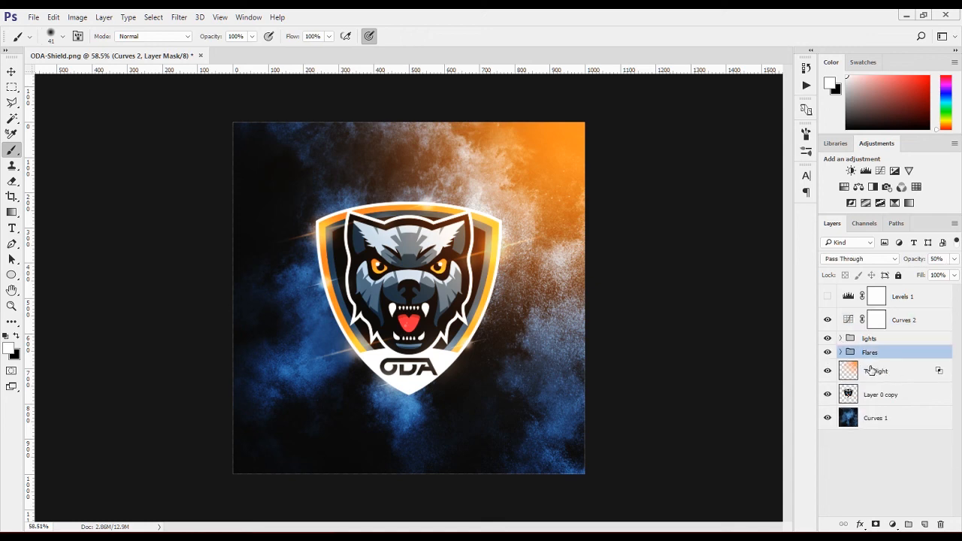
click(844, 353)
scroll(871, 383, down, 4)
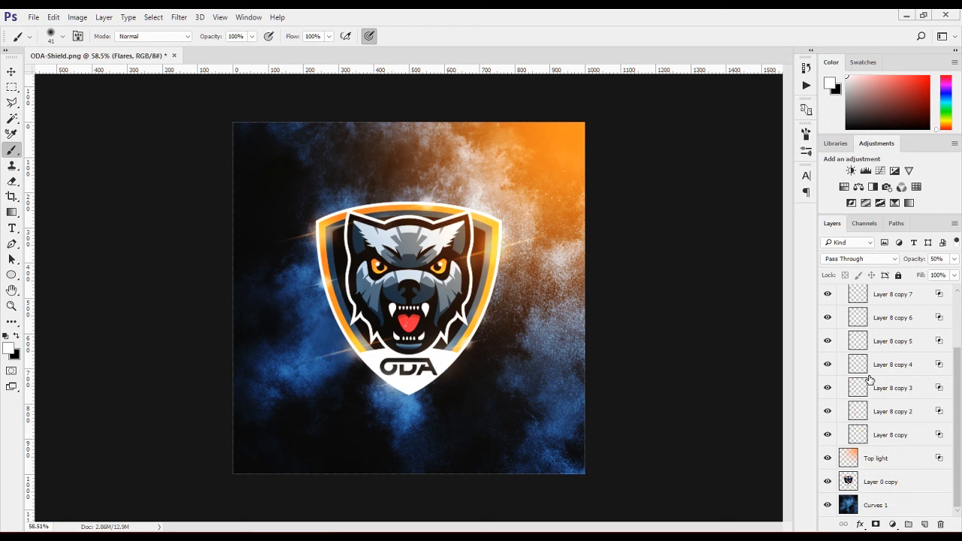
click(828, 366)
click(829, 365)
click(829, 389)
click(828, 389)
Group Layer 8 copy 3, Layer 8 copy 2 and Layer 8 copy inside the Flares group
click(869, 394)
shift+click(885, 436)
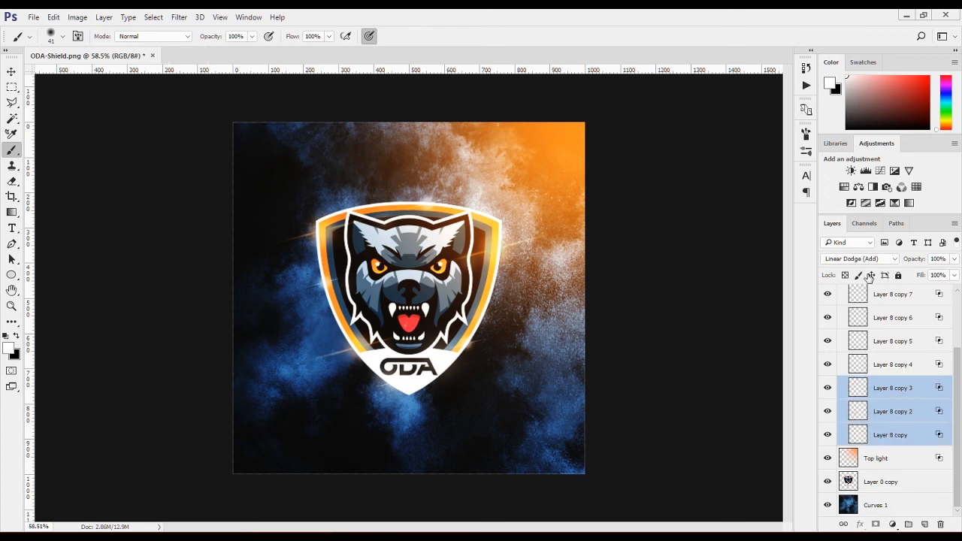
key(ctrl+g)
Try a Hue/Saturation adjustment clipped to the new flare group with Hue +180, and delete the adjustment layer
click(858, 186)
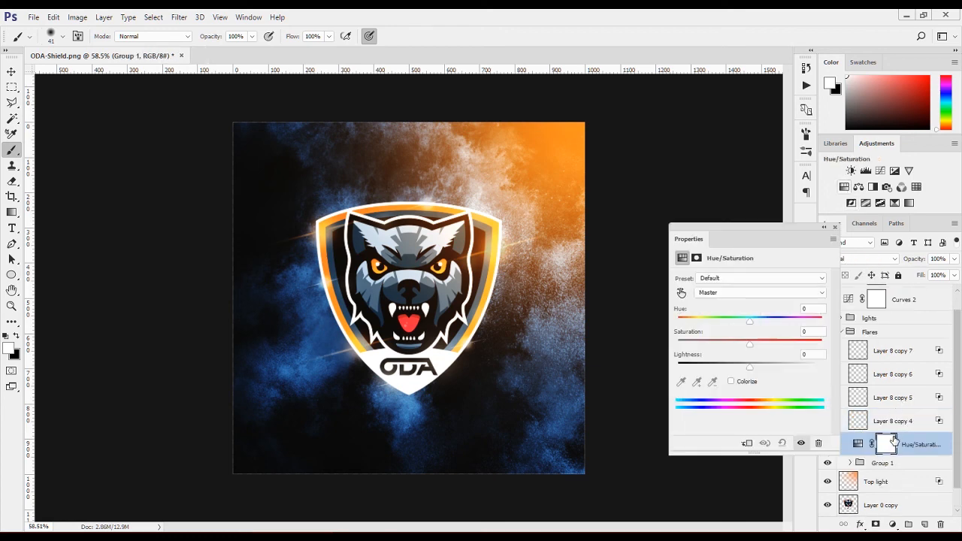
click(747, 443)
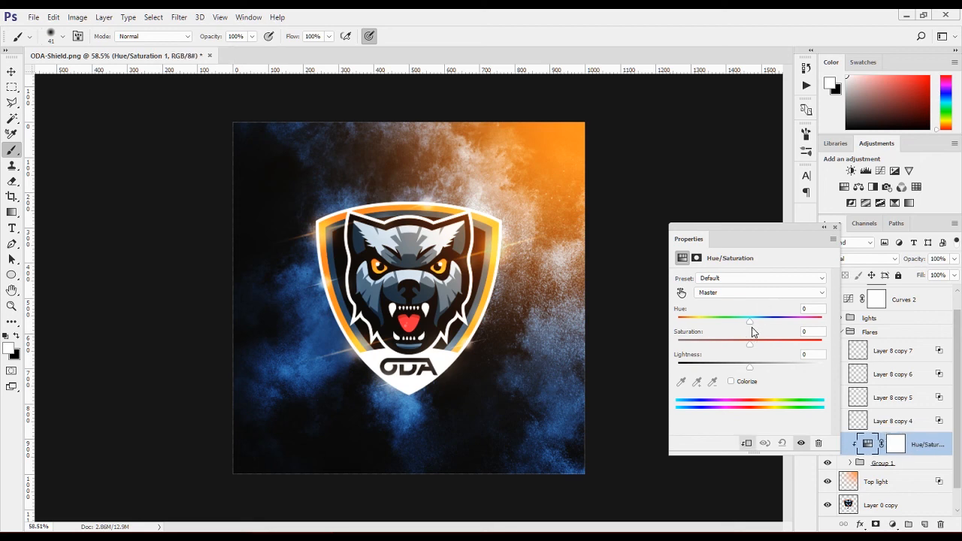
drag(750, 322, 790, 322)
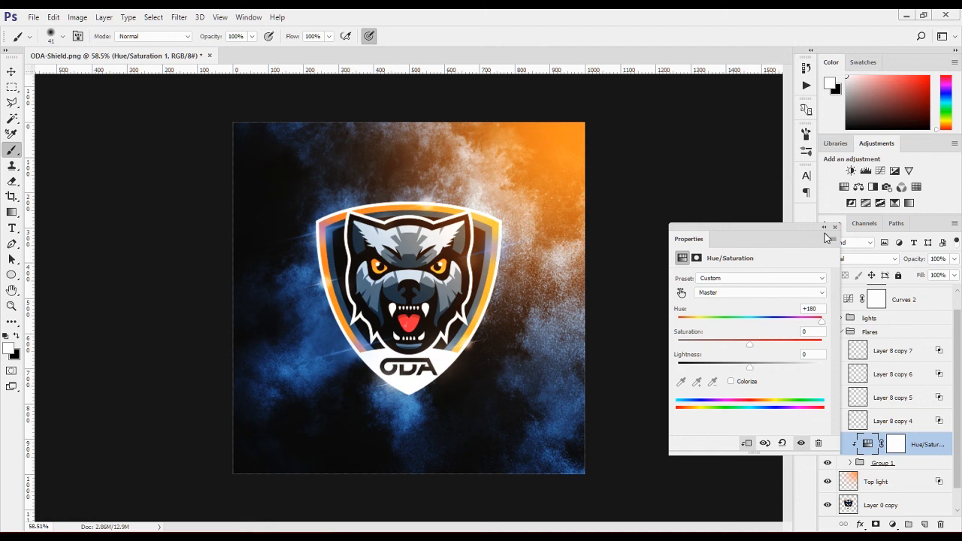
click(834, 227)
key(Delete)
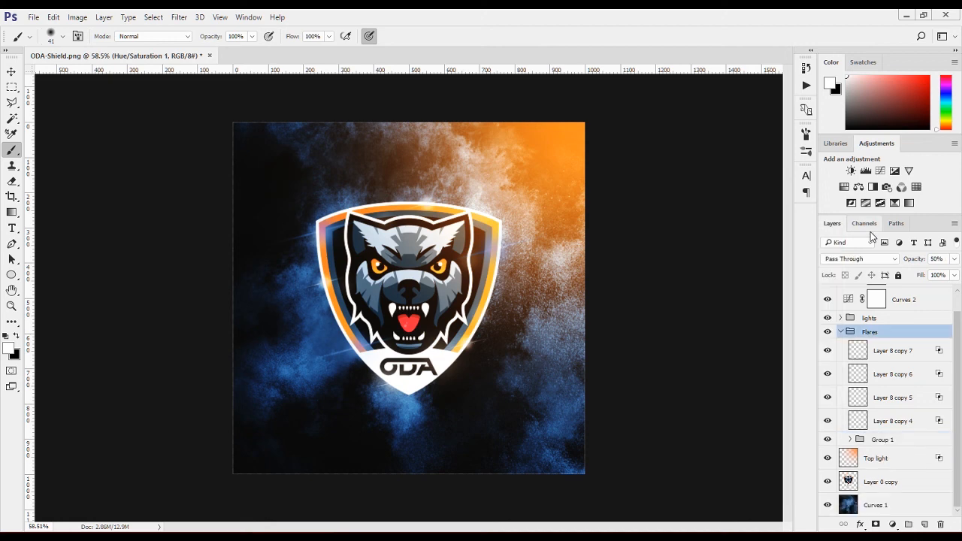